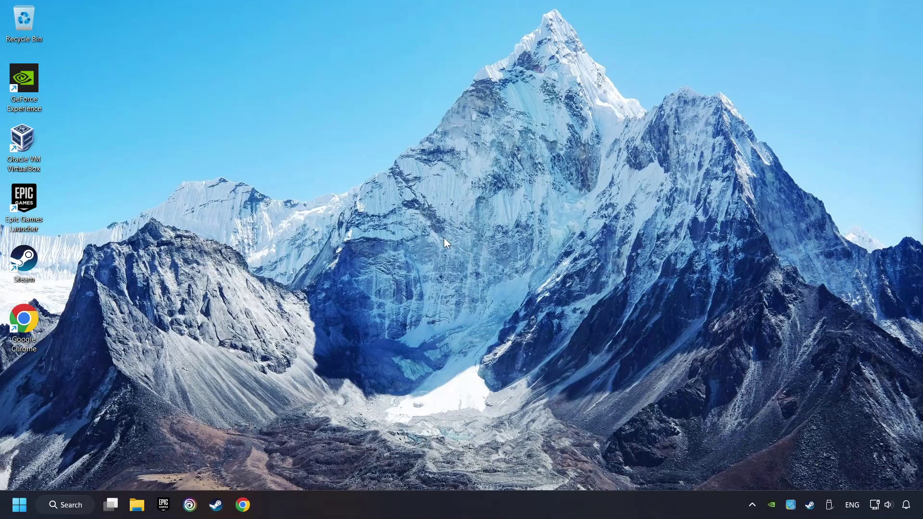
Step: Search Windows for 'device manager' and launch Device Manager from the best match
{"action": "left_click", "coordinate": [76, 505]}
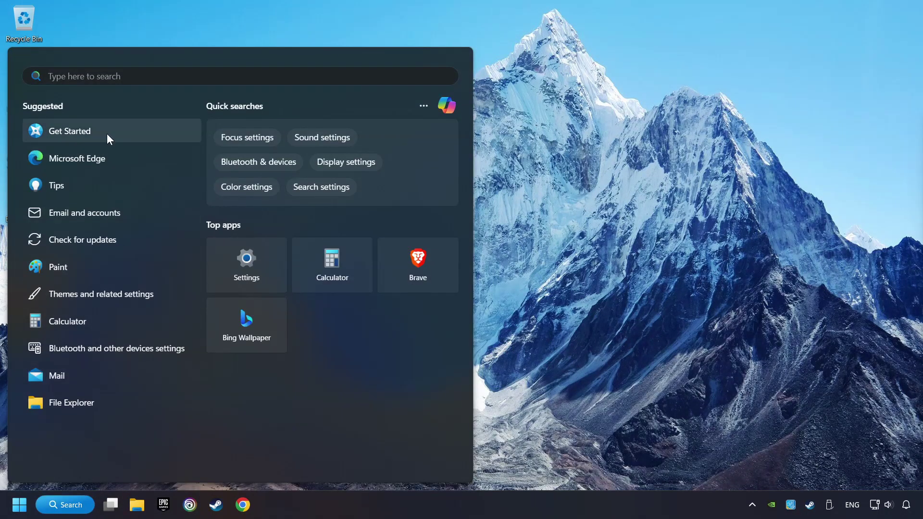
{"action": "type", "text": "device "}
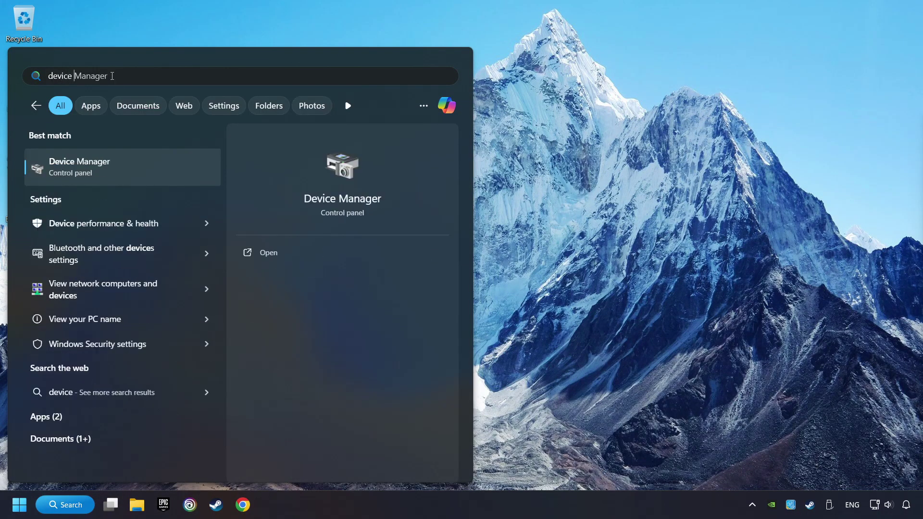
{"action": "type", "text": "manager"}
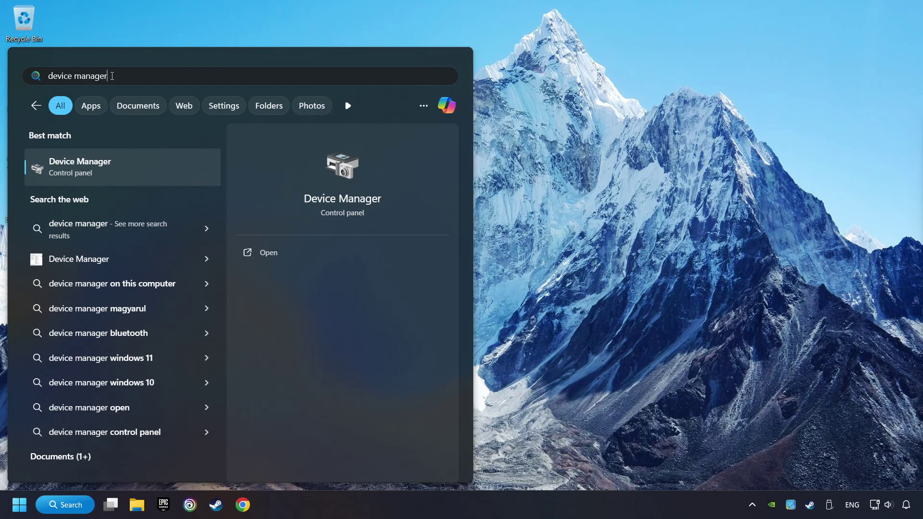
{"action": "left_click", "coordinate": [180, 167]}
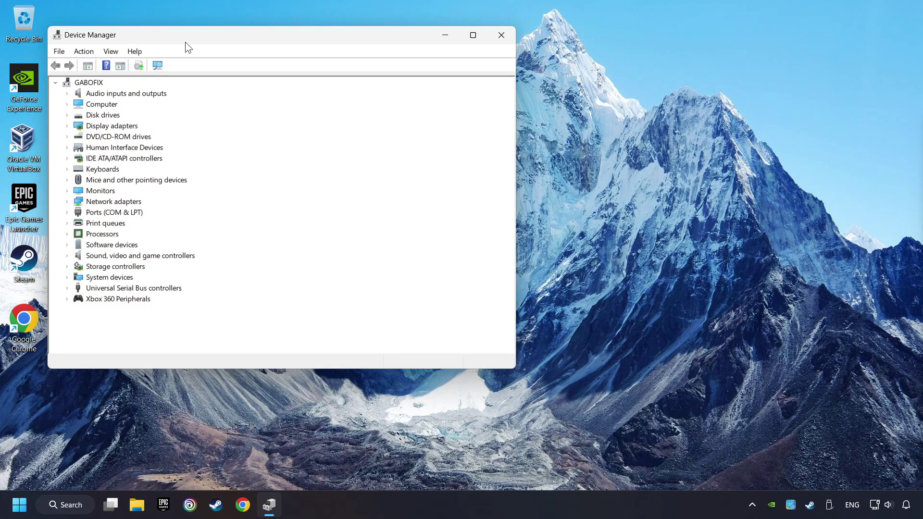
Step: Expand Xbox 360 Peripherals and select the Xbox 360 Controller for Windows
{"action": "left_click_drag", "start_coordinate": [185, 42], "coordinate": [344, 92]}
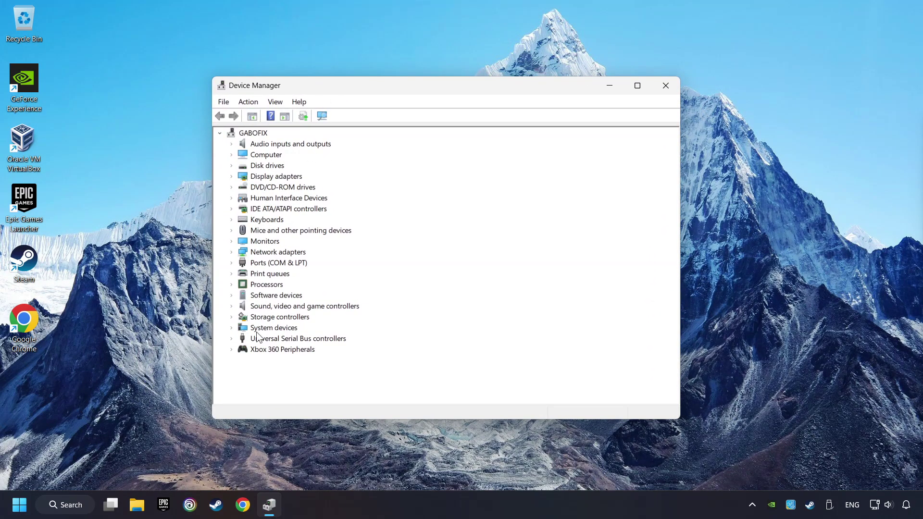
{"action": "left_click", "coordinate": [278, 351]}
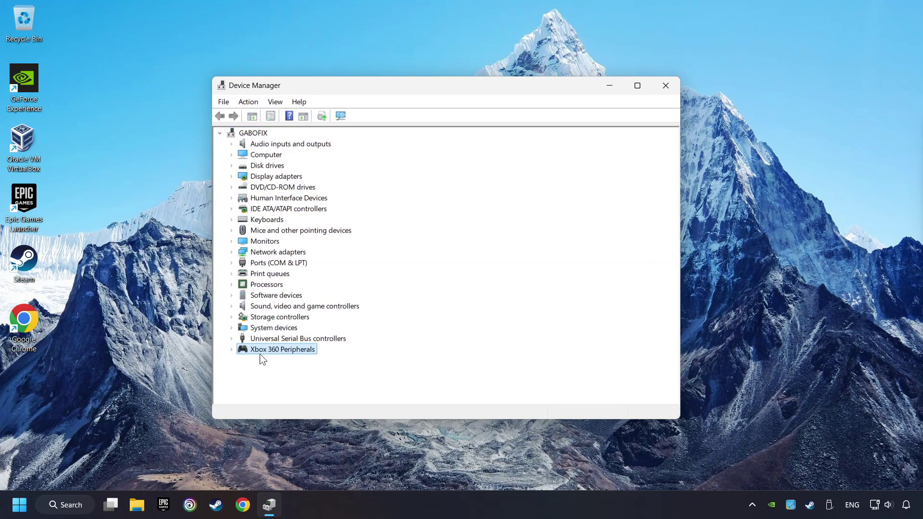
{"action": "left_click", "coordinate": [231, 350]}
{"action": "left_click", "coordinate": [270, 361]}
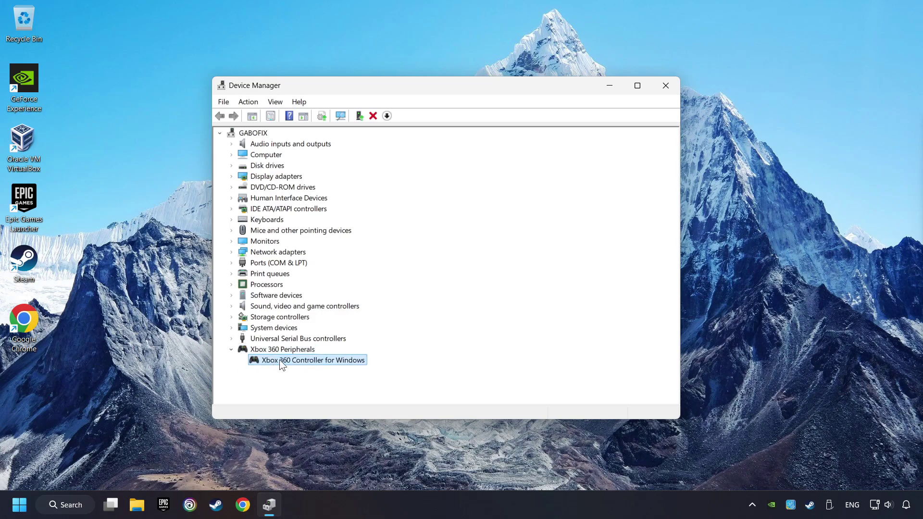
Step: Disable the controller, decline the restart, then enable the controller again
{"action": "right_click", "coordinate": [325, 364]}
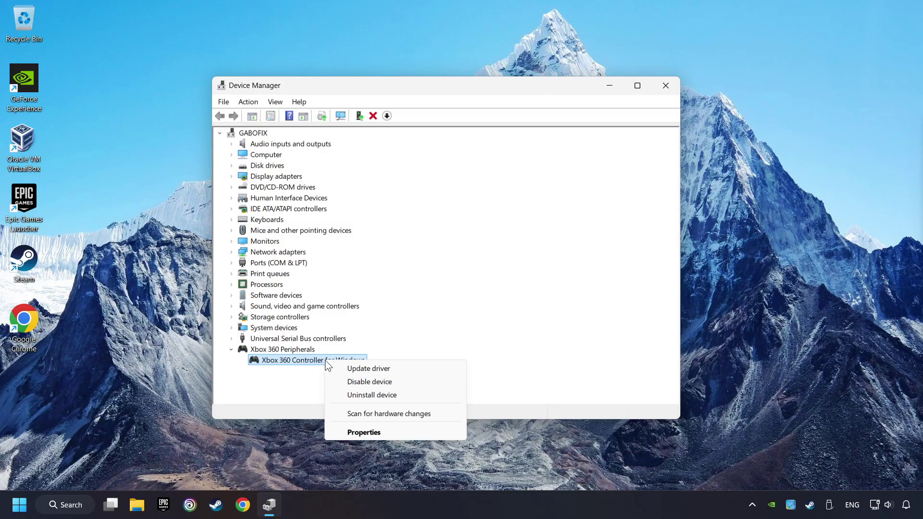
{"action": "left_click", "coordinate": [391, 383]}
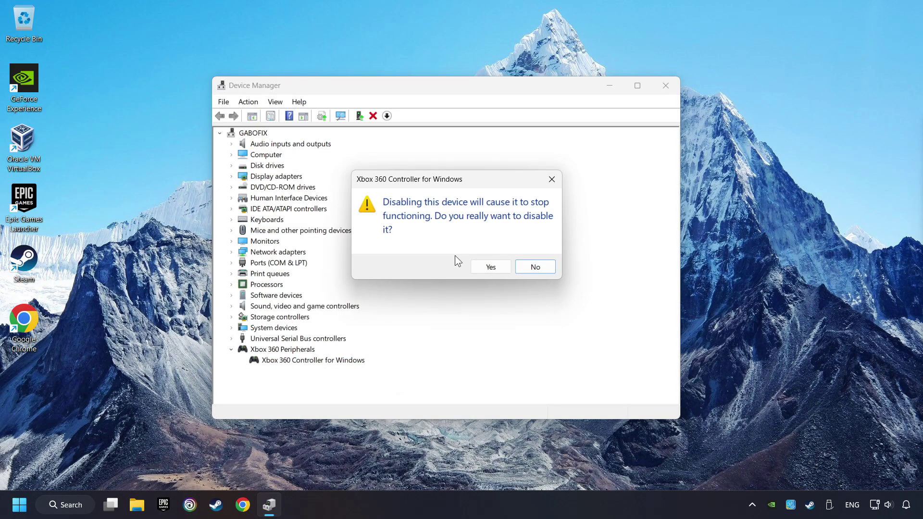
{"action": "left_click", "coordinate": [494, 268]}
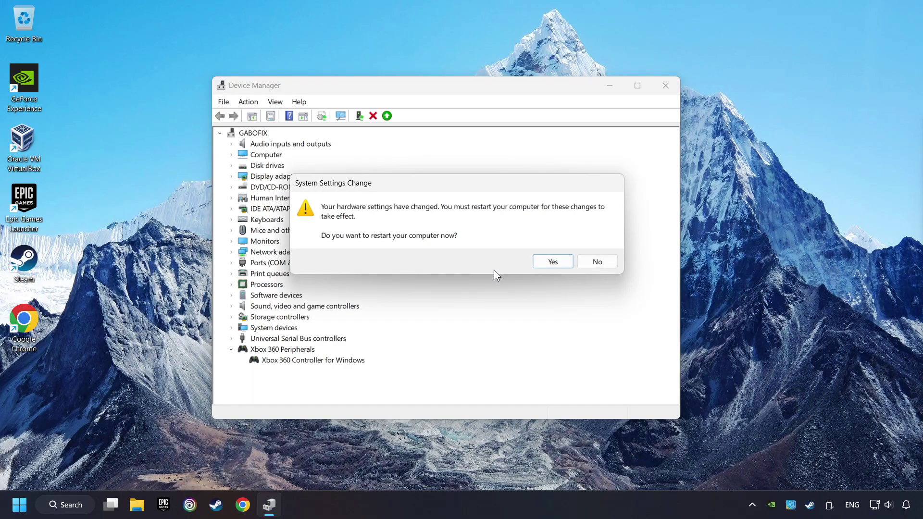
{"action": "left_click", "coordinate": [554, 265]}
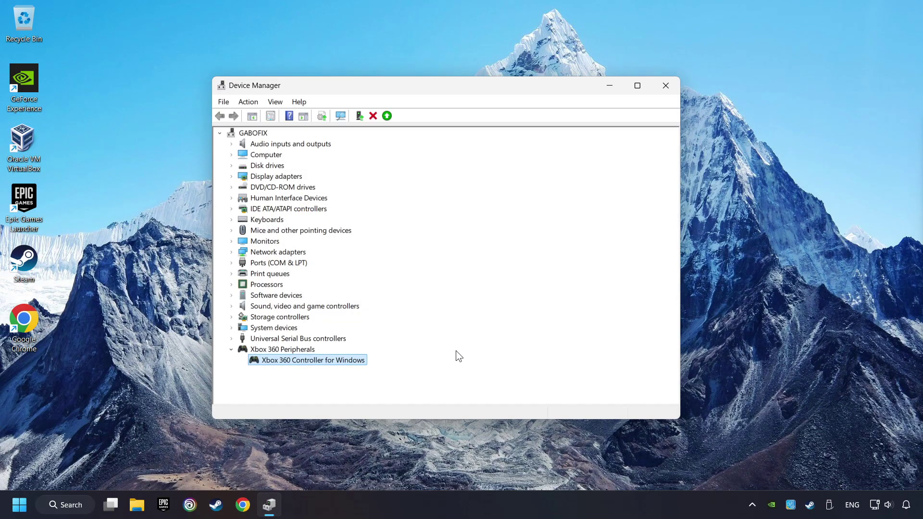
{"action": "right_click", "coordinate": [327, 360]}
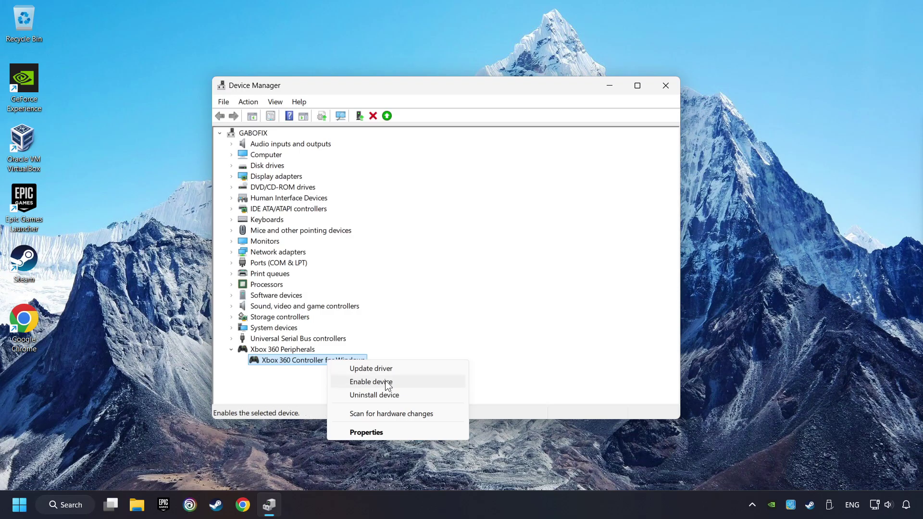
{"action": "left_click", "coordinate": [416, 381]}
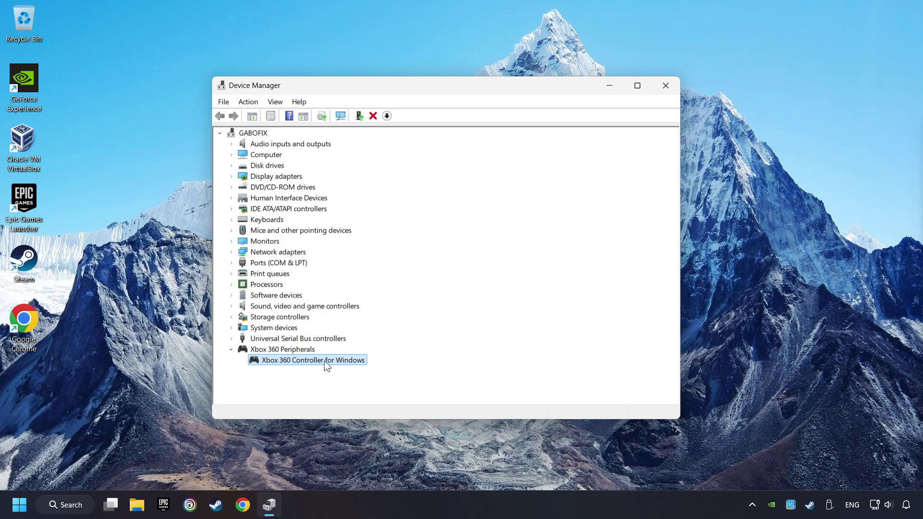
Step: Reinstall the controller driver by picking the first compatible Xbox 360 Controller for Windows driver
{"action": "right_click", "coordinate": [325, 363]}
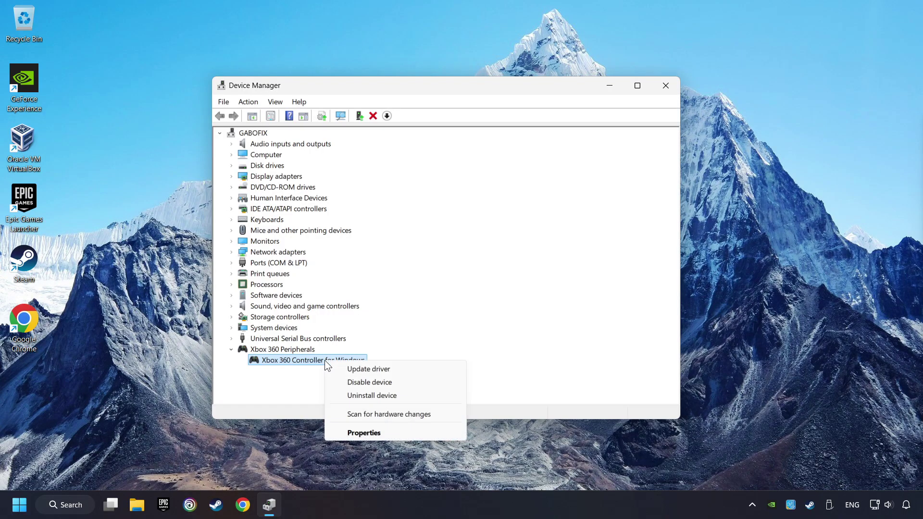
{"action": "left_click", "coordinate": [402, 369]}
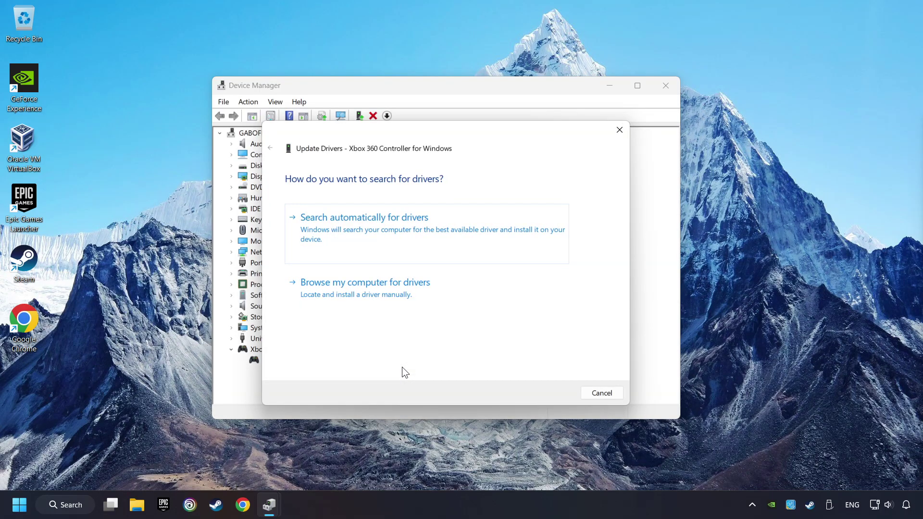
{"action": "left_click", "coordinate": [436, 297]}
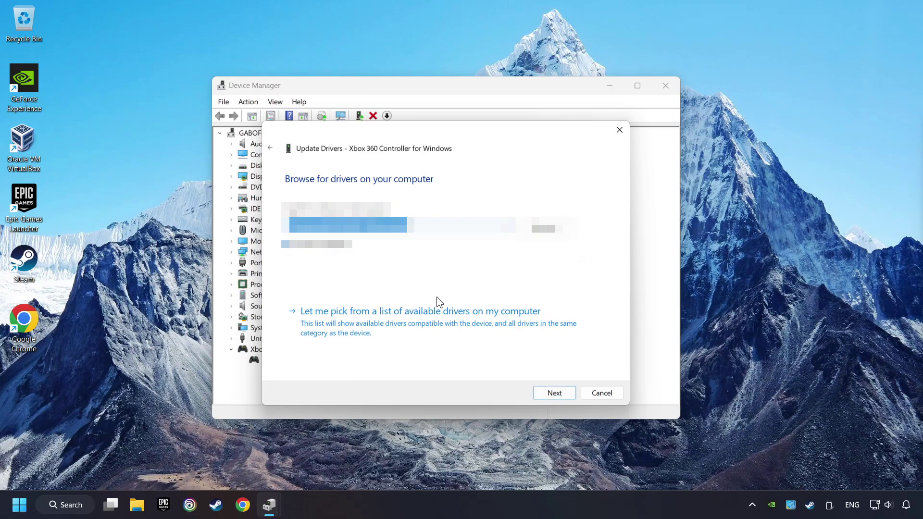
{"action": "left_click", "coordinate": [399, 329]}
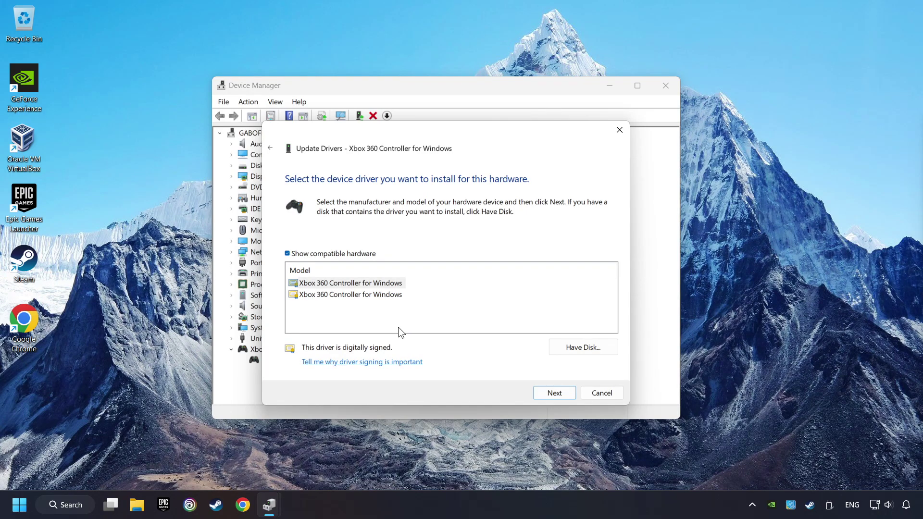
{"action": "left_click", "coordinate": [339, 283]}
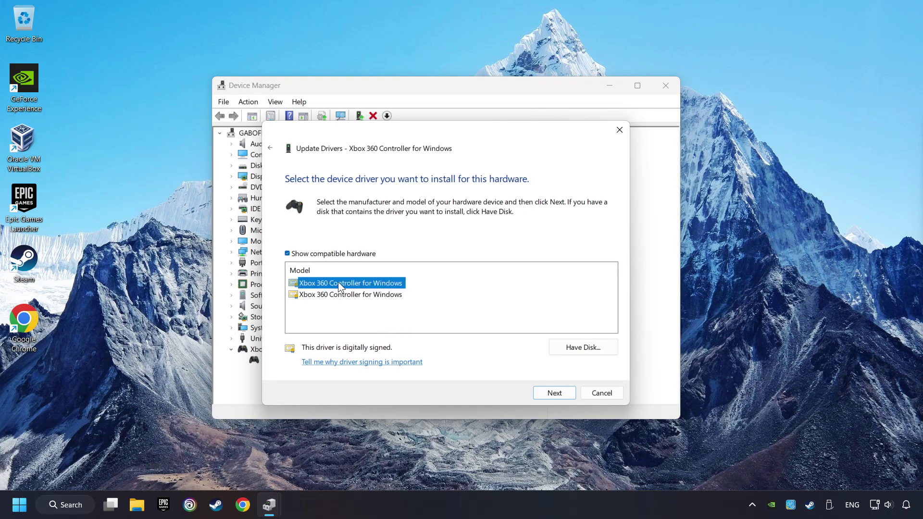
{"action": "left_click", "coordinate": [553, 393]}
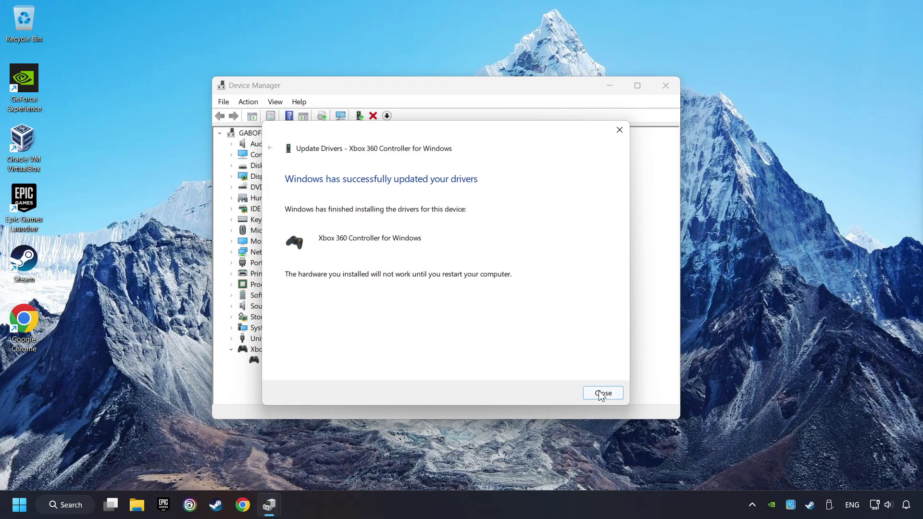
{"action": "left_click", "coordinate": [607, 394]}
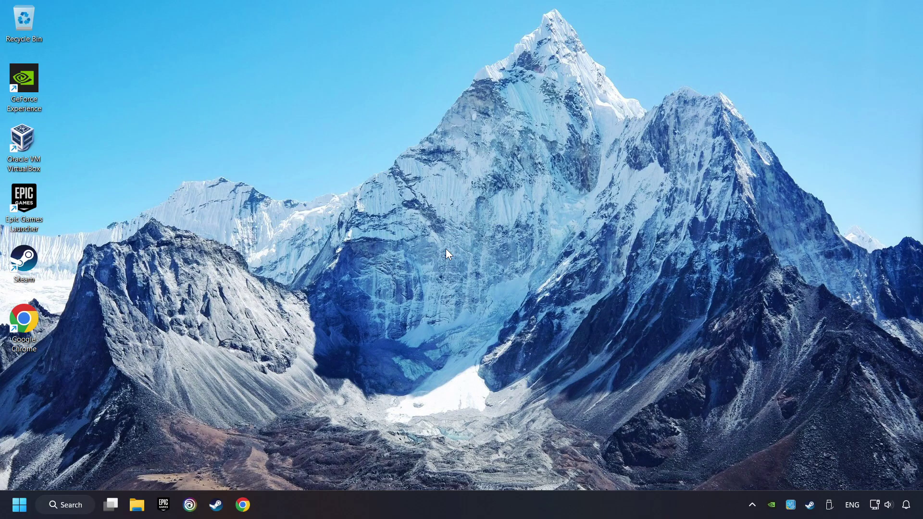
Step: Search 'device manager' again and launch Device Manager from the best match
{"action": "left_click", "coordinate": [60, 505]}
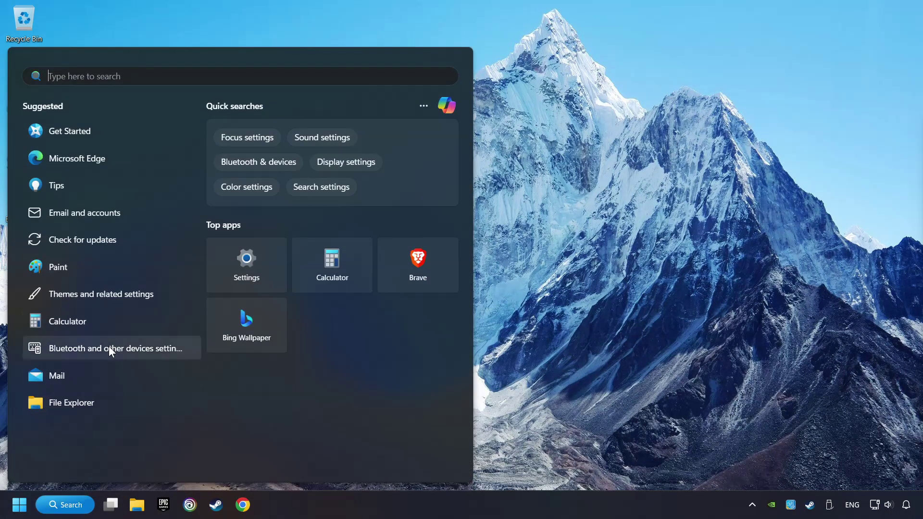
{"action": "type", "text": "devic"}
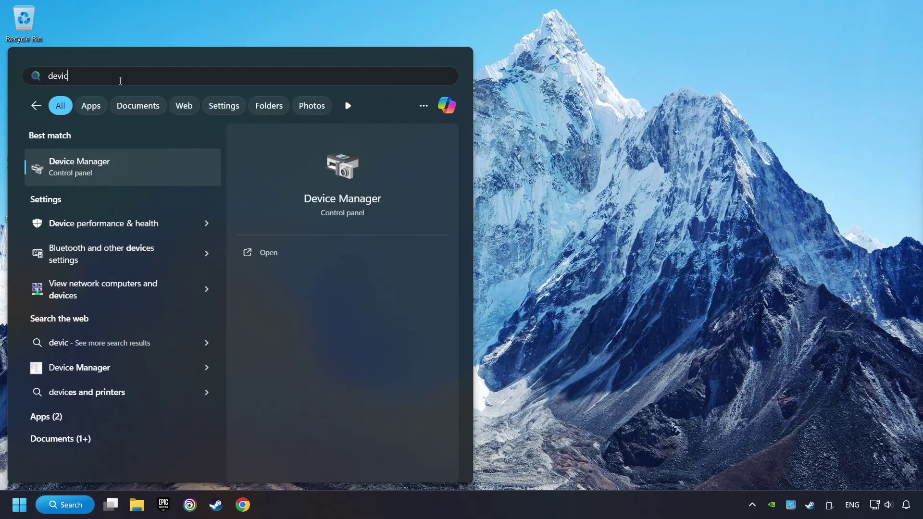
{"action": "type", "text": "e manager"}
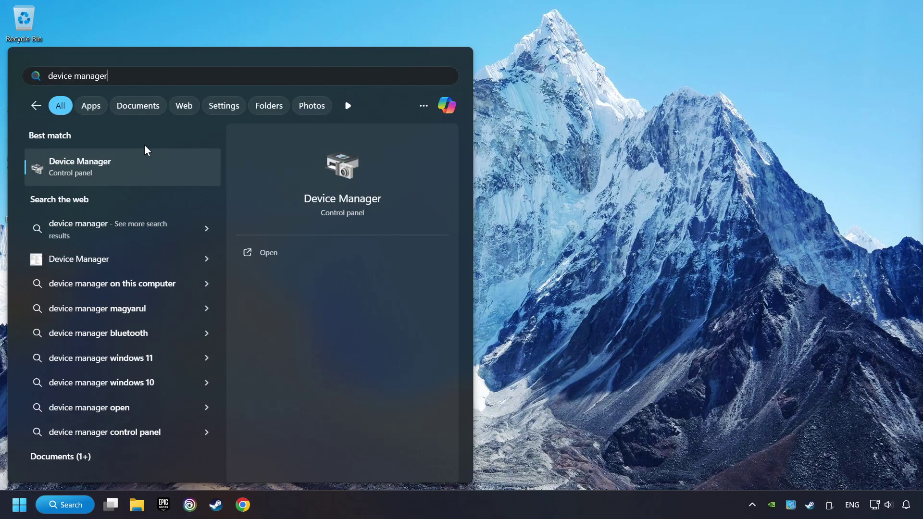
{"action": "left_click", "coordinate": [198, 173]}
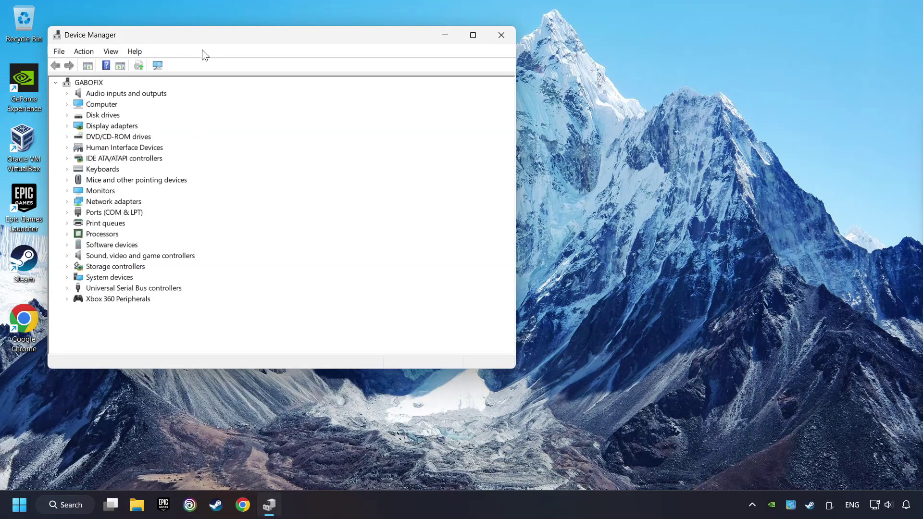
Step: Expand Universal Serial Bus controllers and select the first Generic USB Hub
{"action": "left_click_drag", "start_coordinate": [282, 63], "coordinate": [378, 99]}
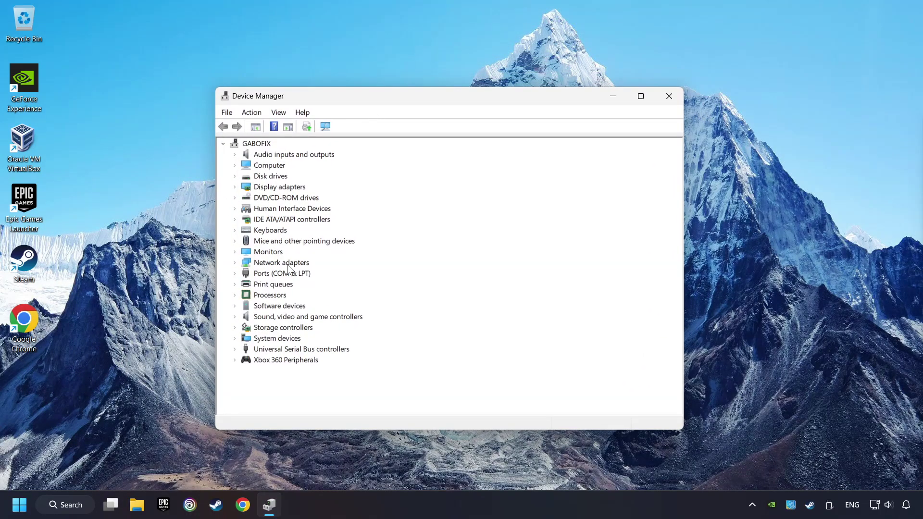
{"action": "left_click", "coordinate": [248, 349]}
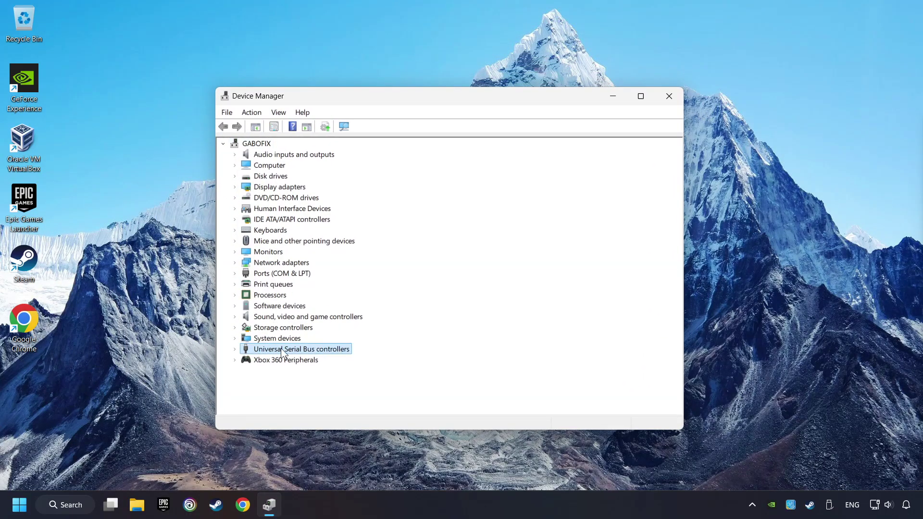
{"action": "left_click", "coordinate": [233, 350]}
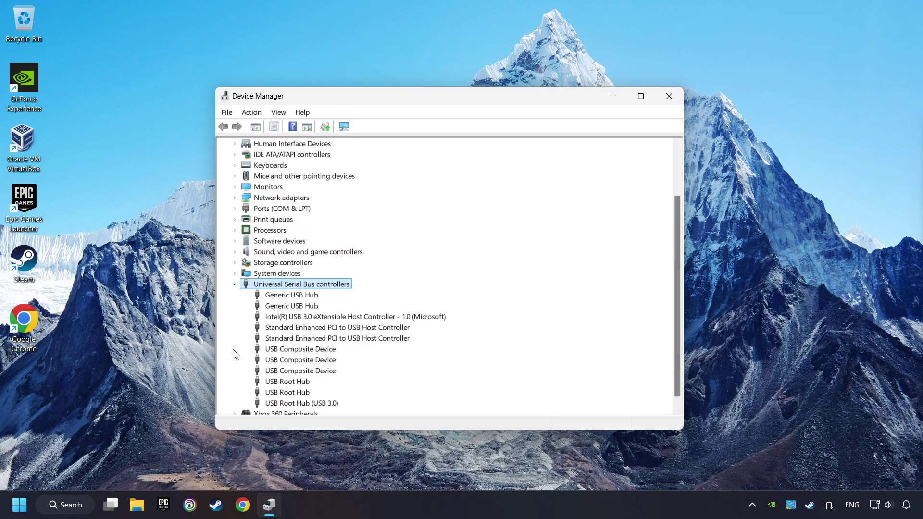
{"action": "scroll", "coordinate": [278, 331], "scroll_direction": "down", "scroll_amount": 1}
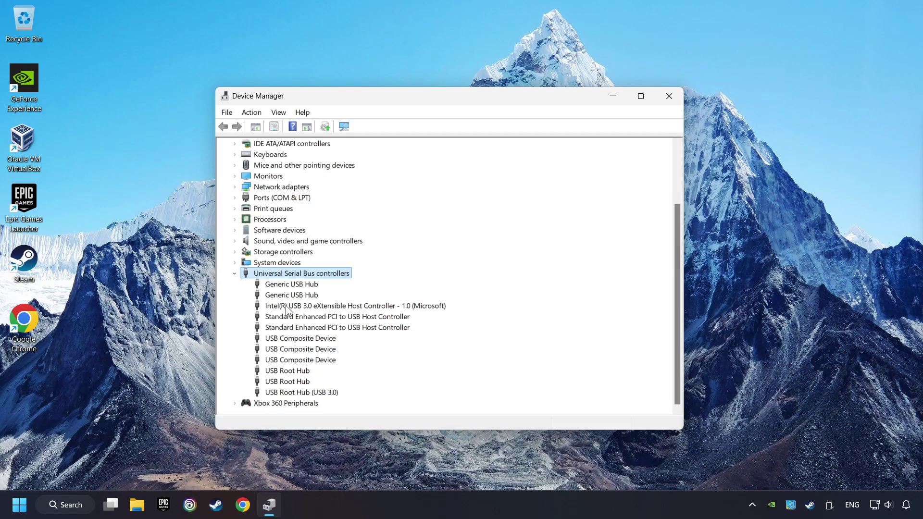
{"action": "left_click", "coordinate": [278, 289]}
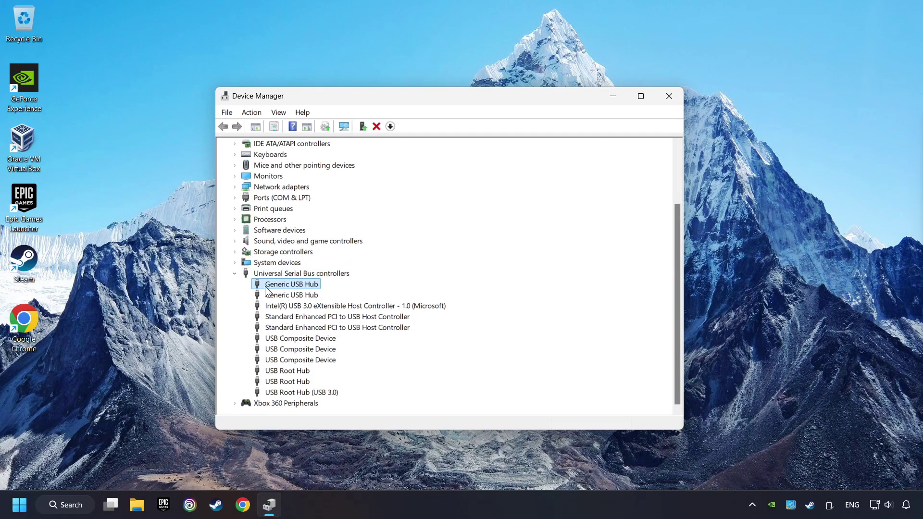
Step: Check the hub's Power Management settings, confirm with OK, and close Device Manager
{"action": "right_click", "coordinate": [318, 284]}
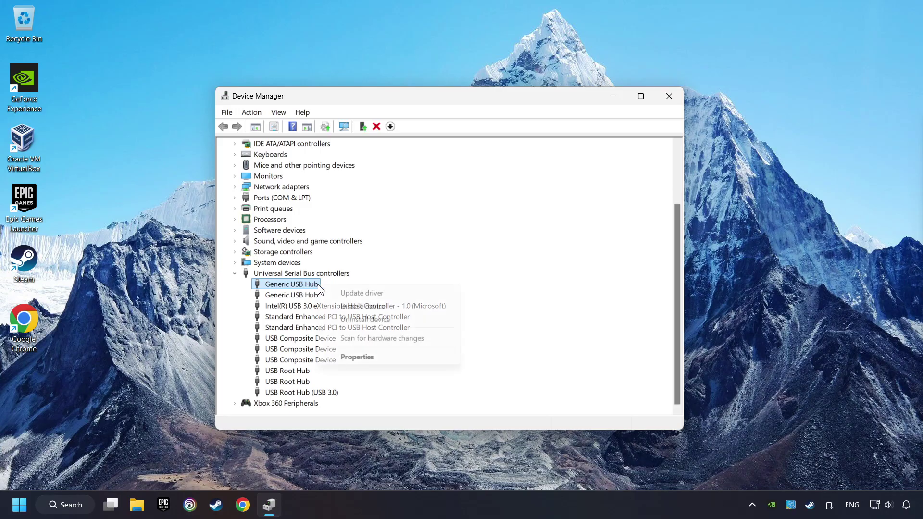
{"action": "left_click", "coordinate": [372, 357]}
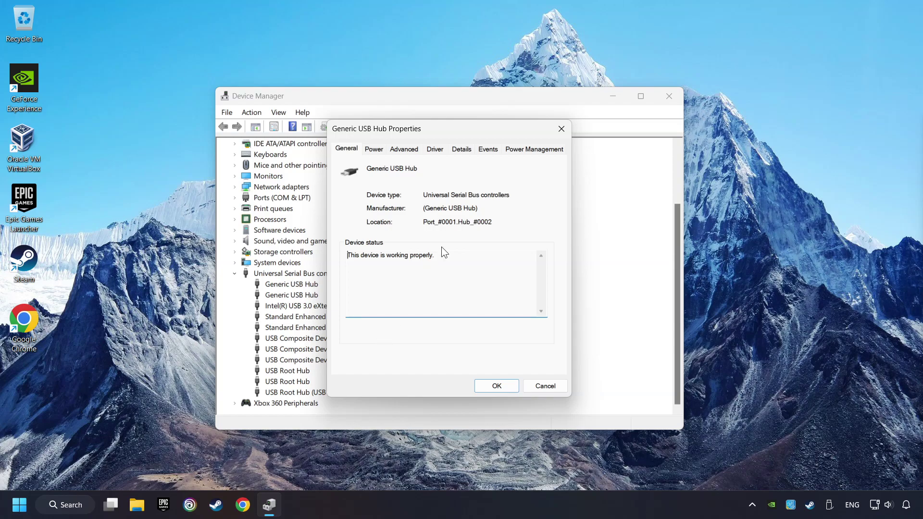
{"action": "left_click", "coordinate": [543, 152]}
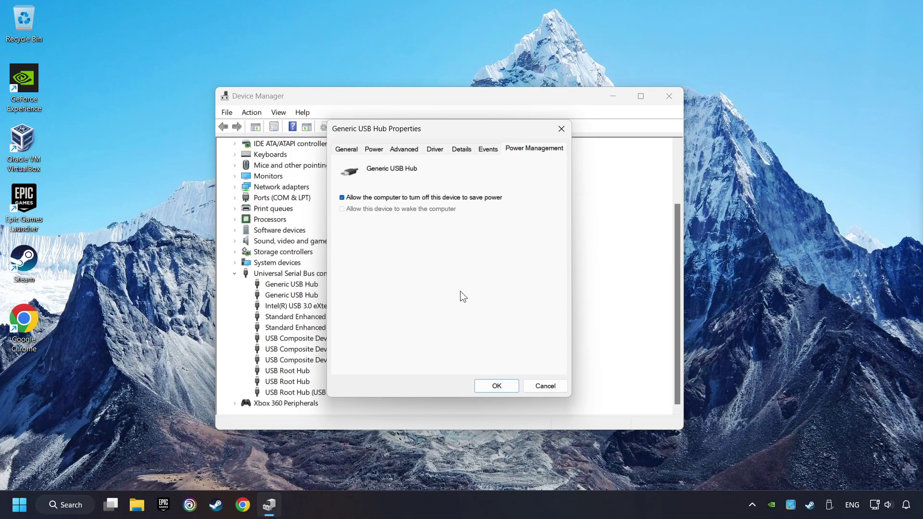
{"action": "left_click", "coordinate": [498, 387]}
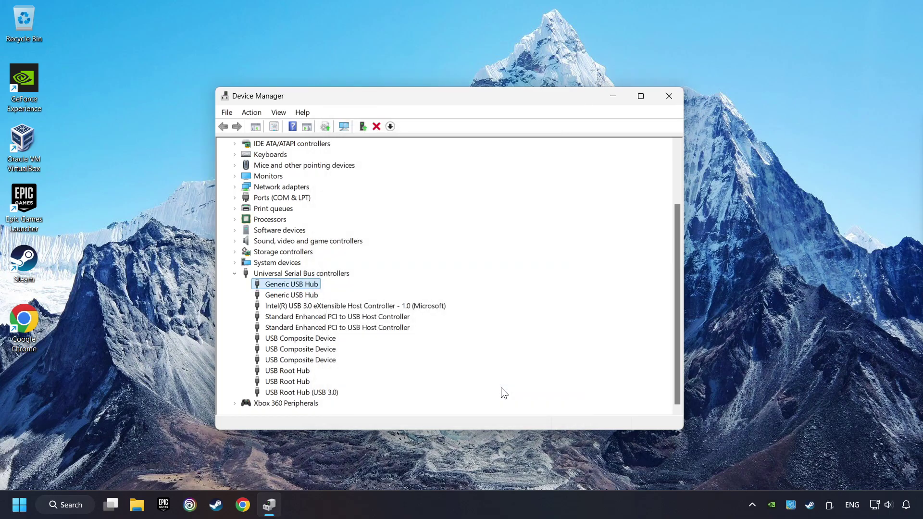
{"action": "left_click", "coordinate": [668, 97]}
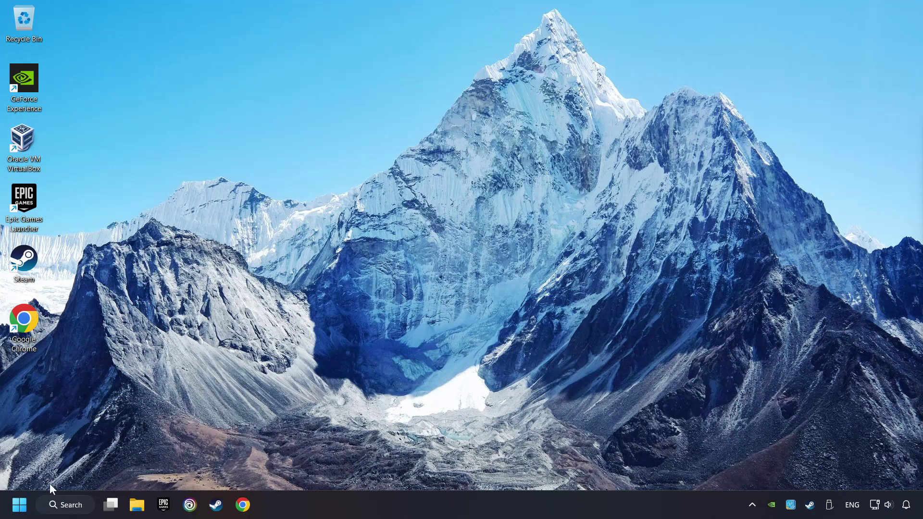
Step: Search Windows for 'controllers' to find Set up USB game controllers
{"action": "left_click", "coordinate": [69, 505]}
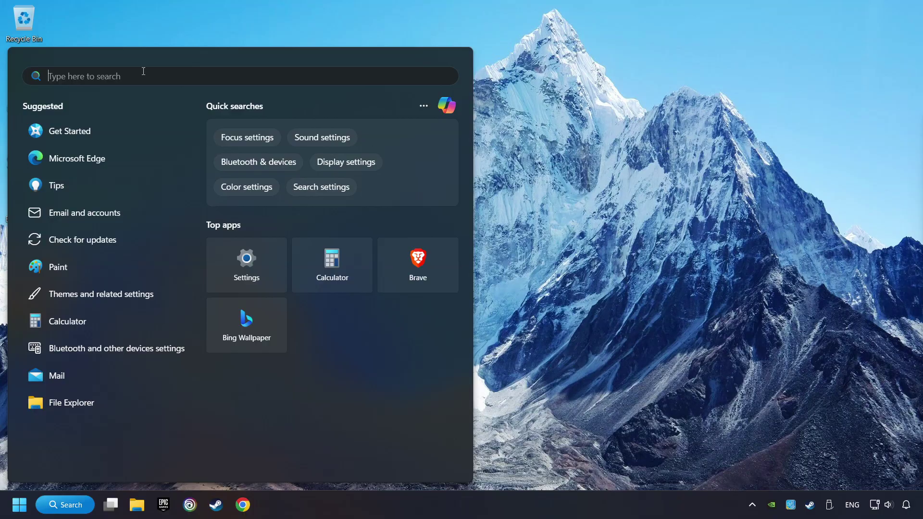
{"action": "type", "text": "controllers"}
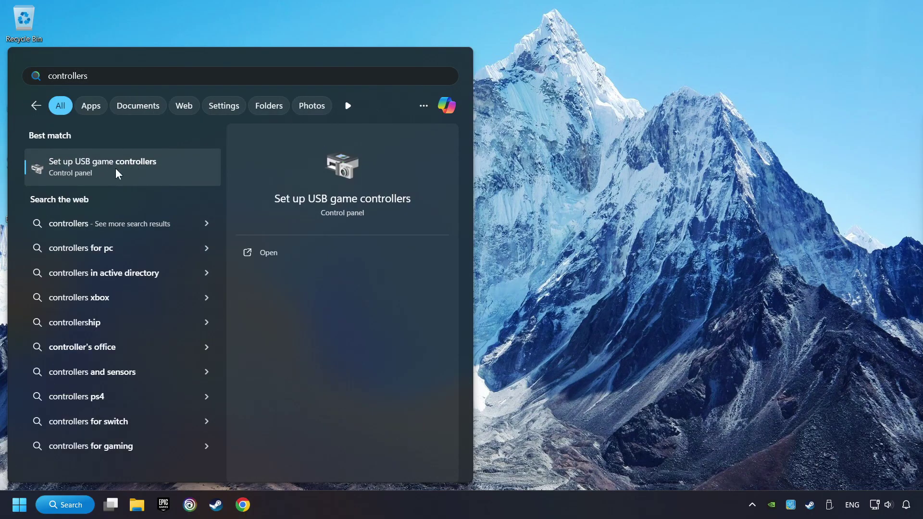
Step: Open Set up USB game controllers and reset the XBOX 360 controller's calibration to defaults
{"action": "left_click", "coordinate": [186, 169]}
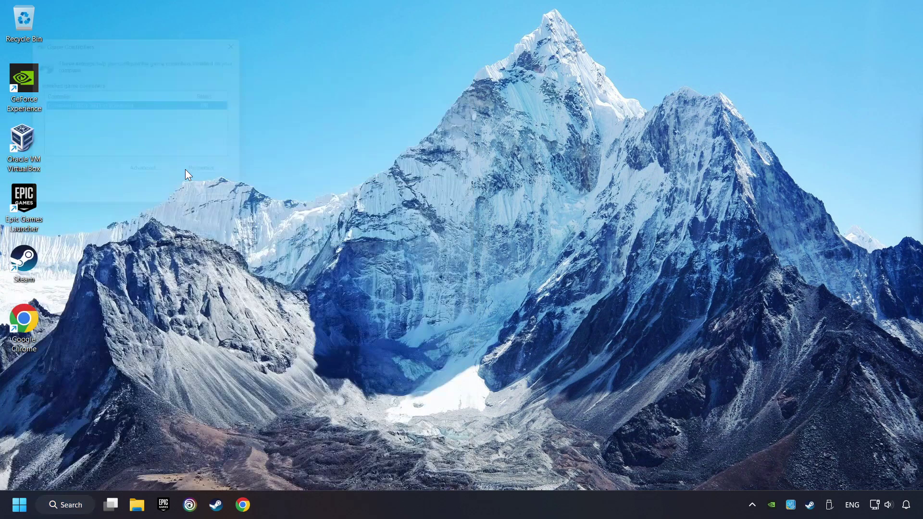
{"action": "left_click_drag", "start_coordinate": [141, 42], "coordinate": [454, 169]}
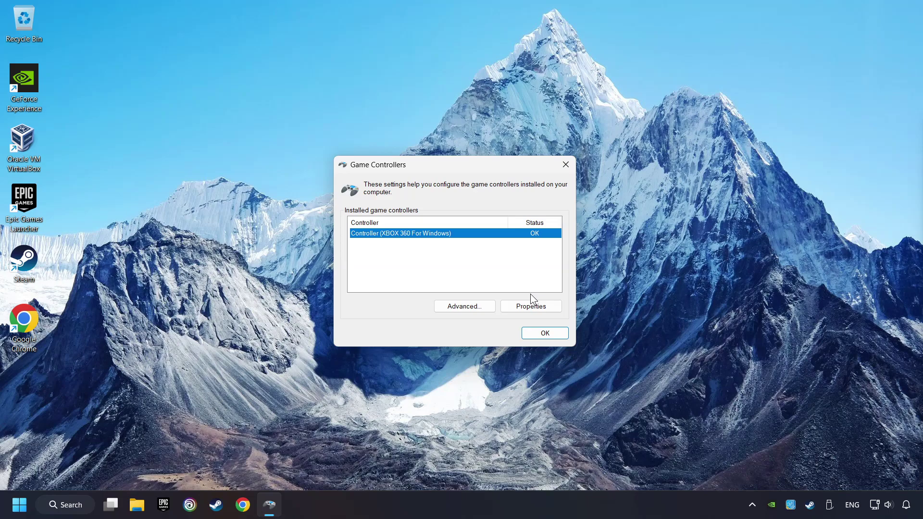
{"action": "left_click", "coordinate": [532, 310]}
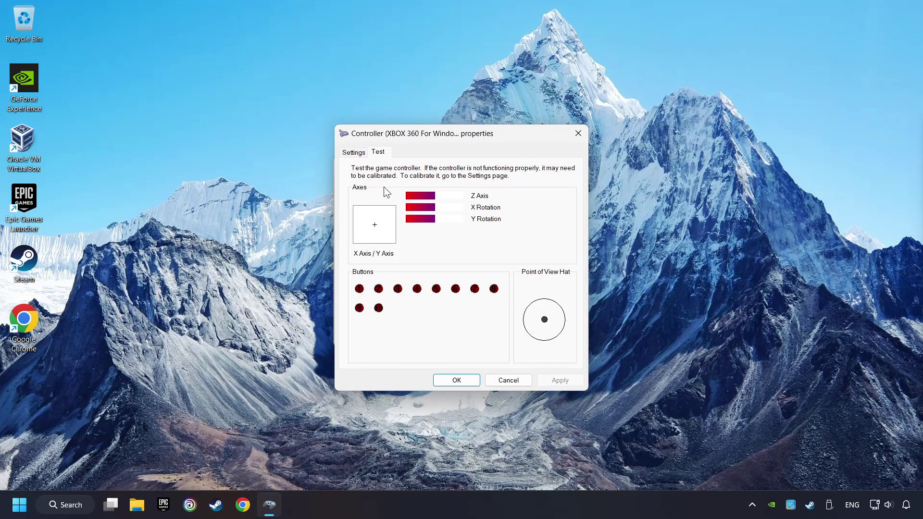
{"action": "left_click", "coordinate": [354, 153]}
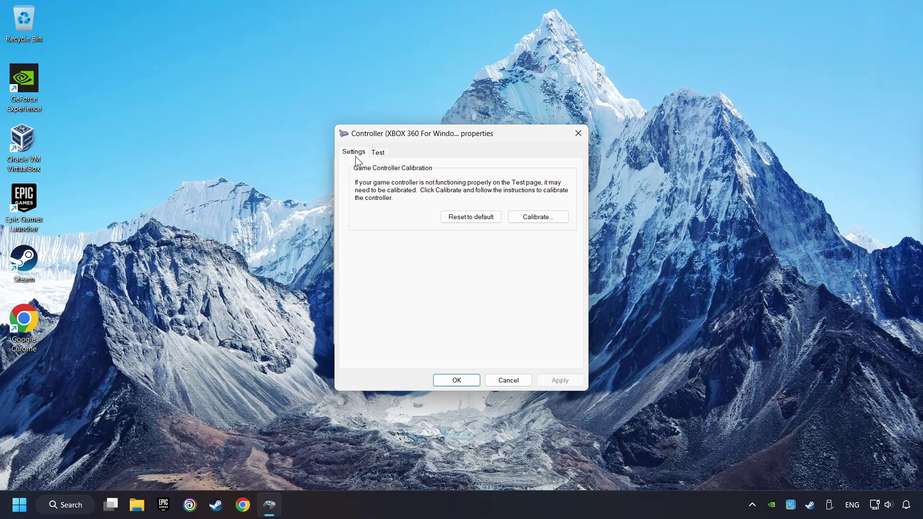
{"action": "left_click", "coordinate": [469, 221]}
Step: Run the calibration wizard through every axis step, then apply and save the calibration
{"action": "left_click", "coordinate": [555, 218]}
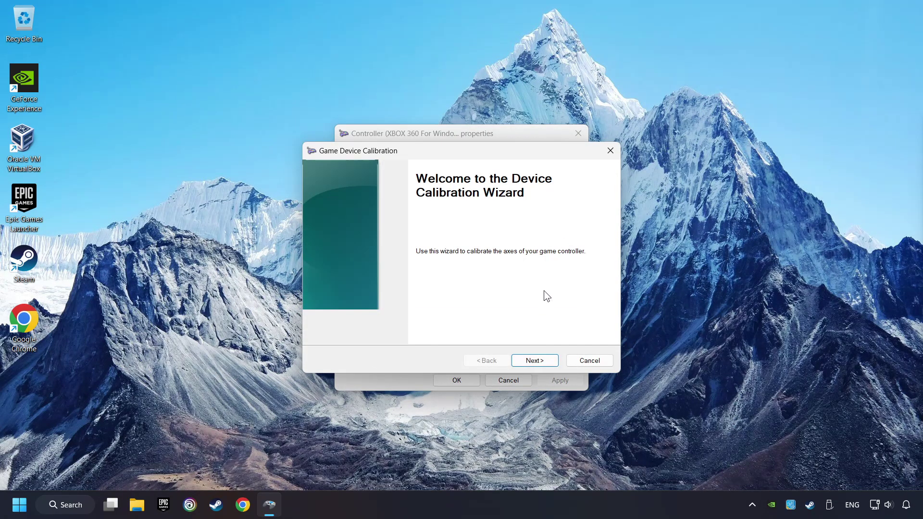
{"action": "left_click", "coordinate": [534, 360]}
{"action": "left_click", "coordinate": [534, 361]}
{"action": "left_click", "coordinate": [534, 360]}
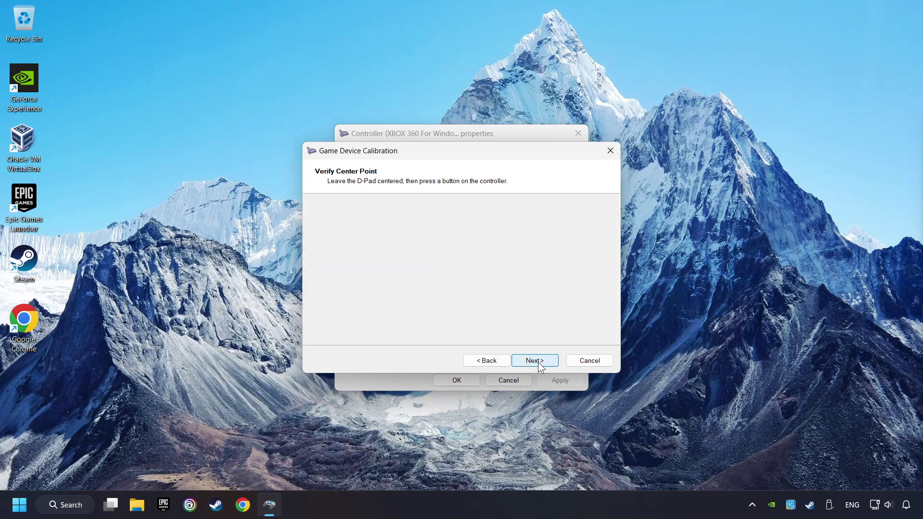
{"action": "left_click", "coordinate": [534, 360]}
{"action": "left_click", "coordinate": [534, 361]}
{"action": "left_click", "coordinate": [538, 362]}
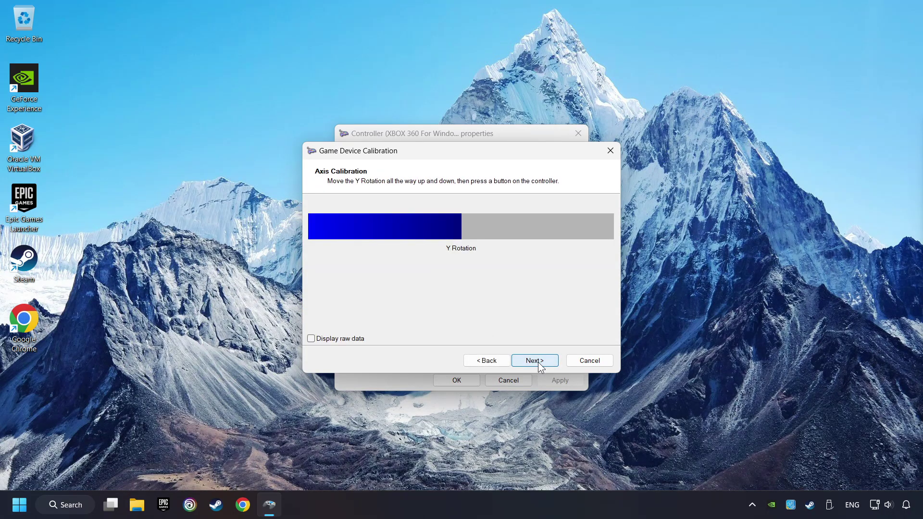
{"action": "left_click", "coordinate": [538, 362]}
{"action": "left_click", "coordinate": [538, 362]}
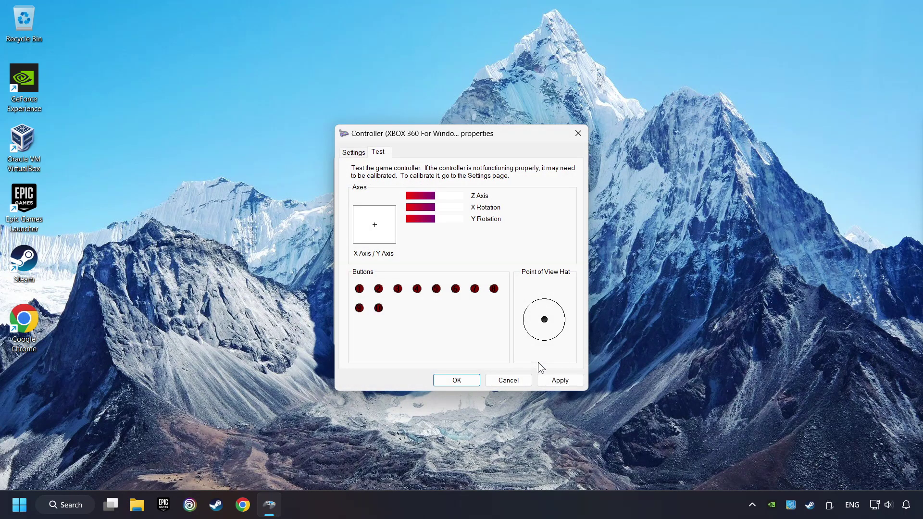
{"action": "left_click", "coordinate": [565, 383]}
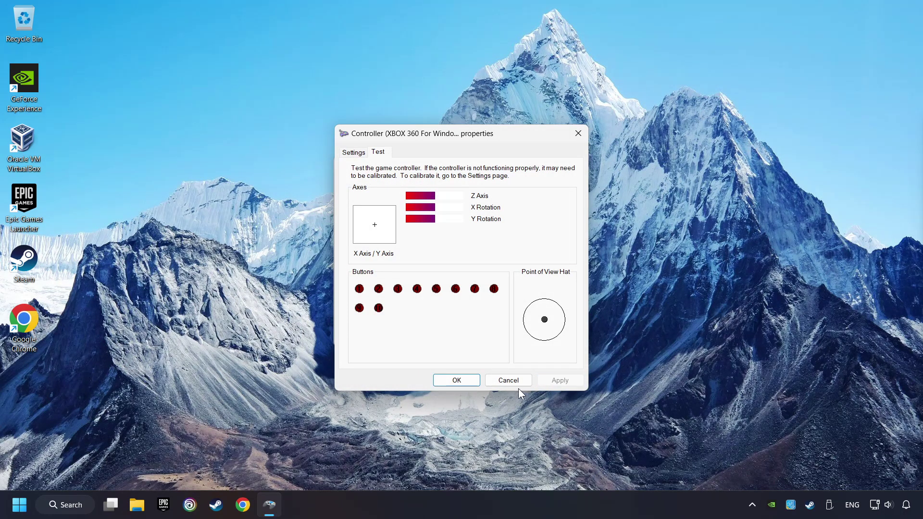
{"action": "left_click", "coordinate": [456, 380]}
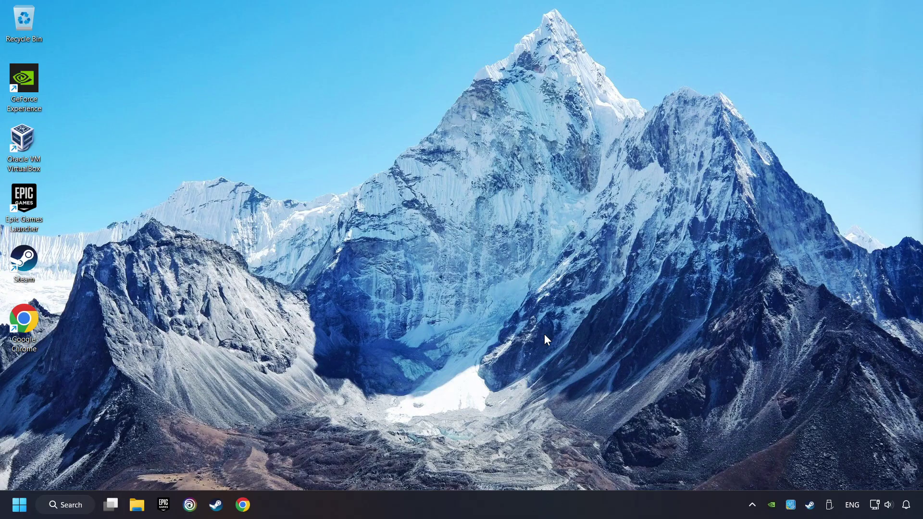
Step: Bring up Steam's Settings on the Controller page
{"action": "left_click", "coordinate": [216, 505]}
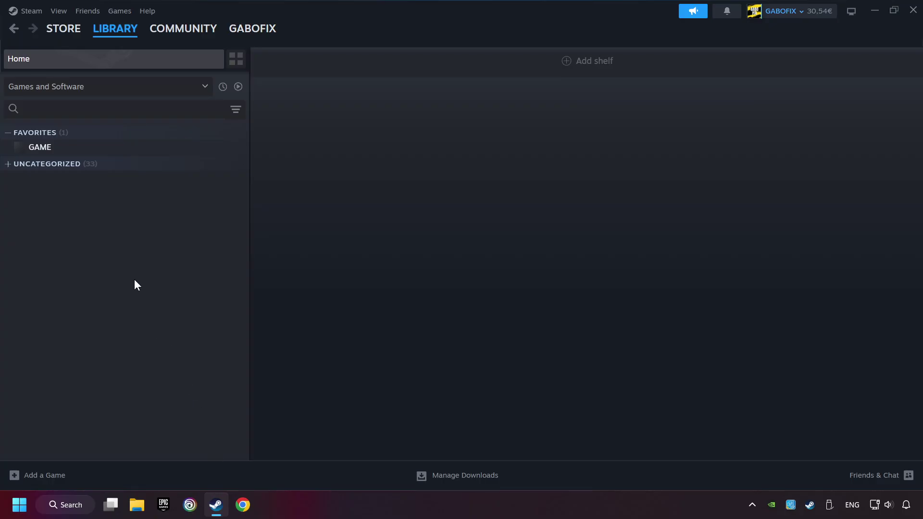
{"action": "left_click", "coordinate": [33, 11]}
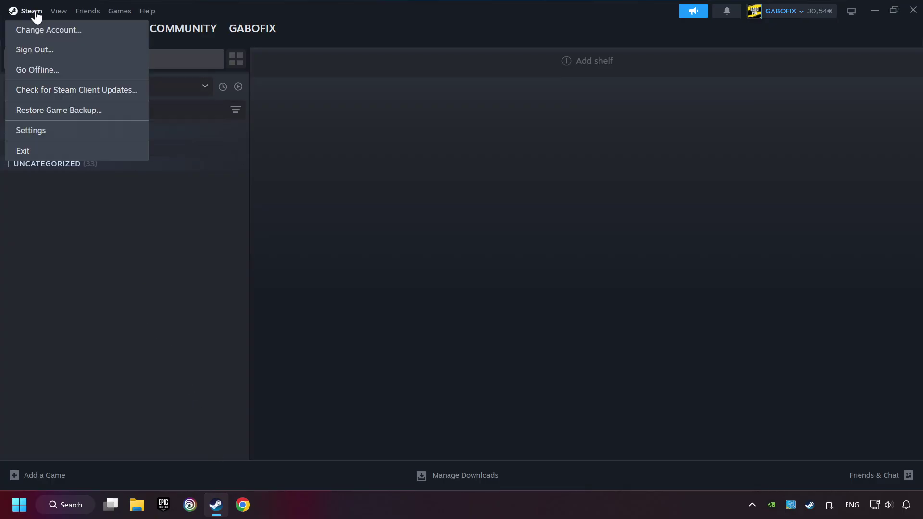
{"action": "left_click", "coordinate": [97, 135]}
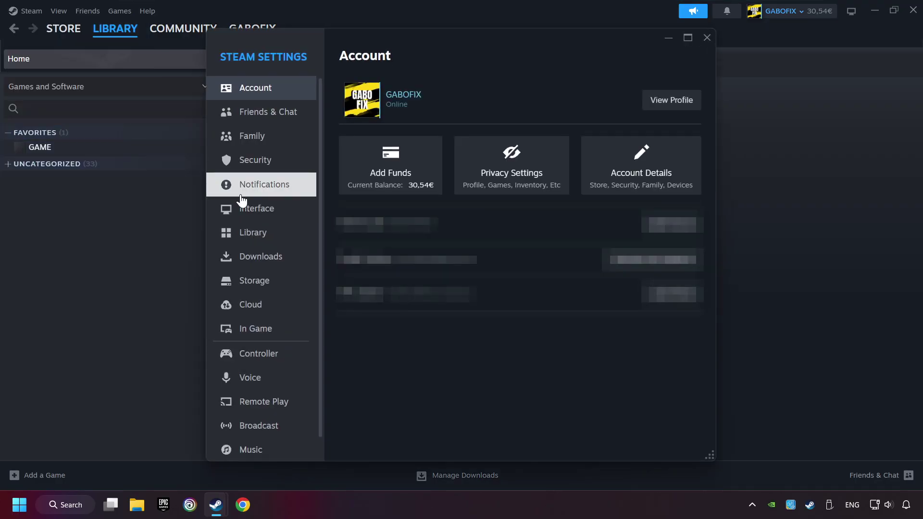
{"action": "scroll", "coordinate": [260, 269], "scroll_direction": "down", "scroll_amount": 1}
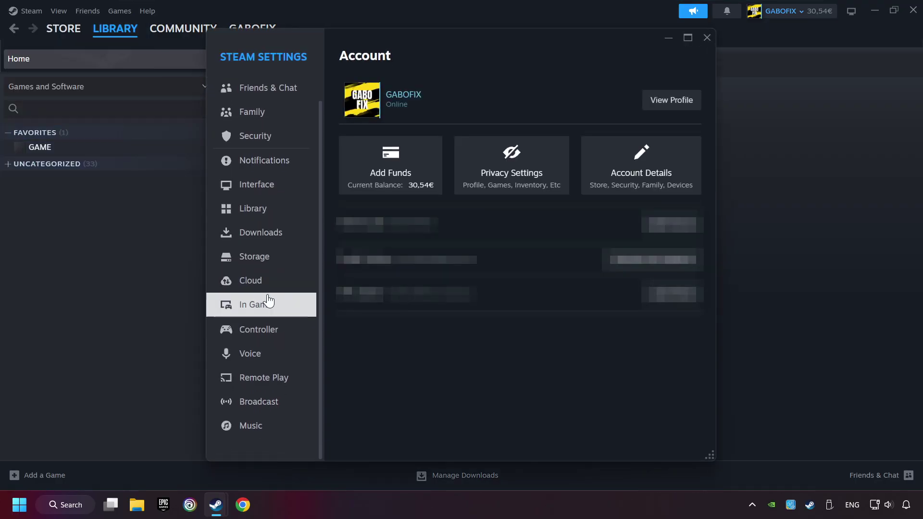
{"action": "left_click", "coordinate": [306, 334]}
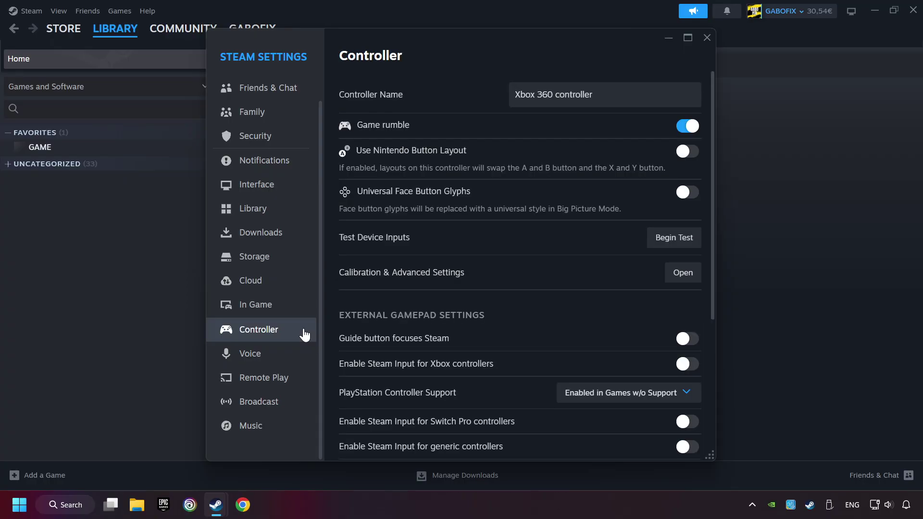
{"action": "scroll", "coordinate": [502, 285], "scroll_direction": "down", "scroll_amount": 3}
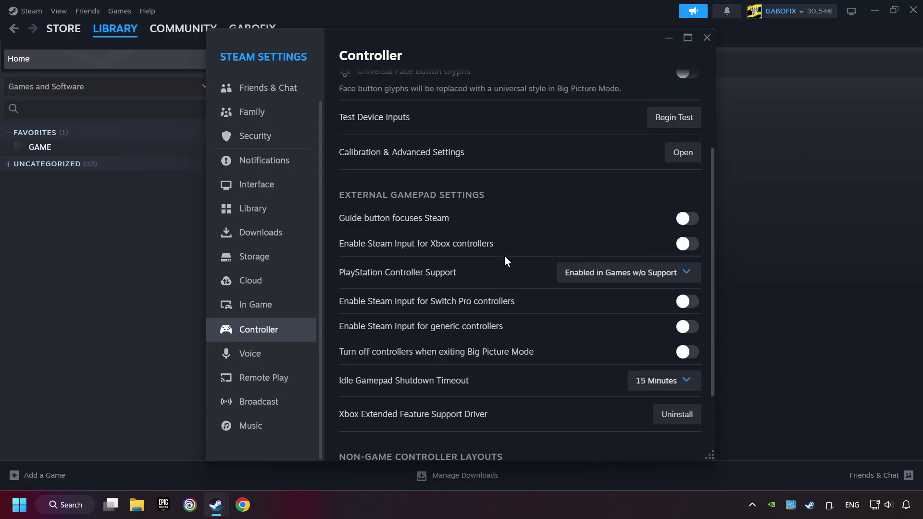
Step: Enable Steam Input for Xbox, Switch Pro and generic controllers, leaving PlayStation unchanged
{"action": "left_click", "coordinate": [688, 244]}
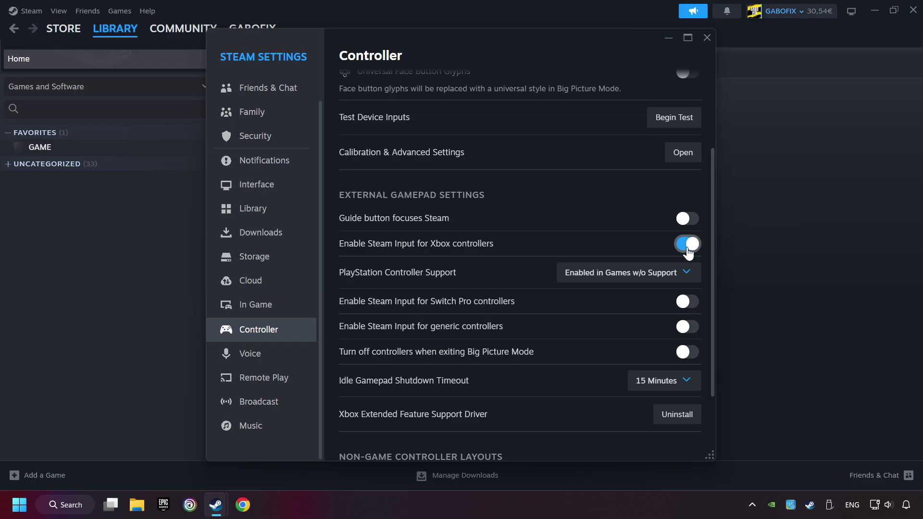
{"action": "left_click", "coordinate": [665, 273]}
{"action": "left_click", "coordinate": [649, 325]}
{"action": "left_click", "coordinate": [687, 302]}
{"action": "left_click", "coordinate": [685, 327]}
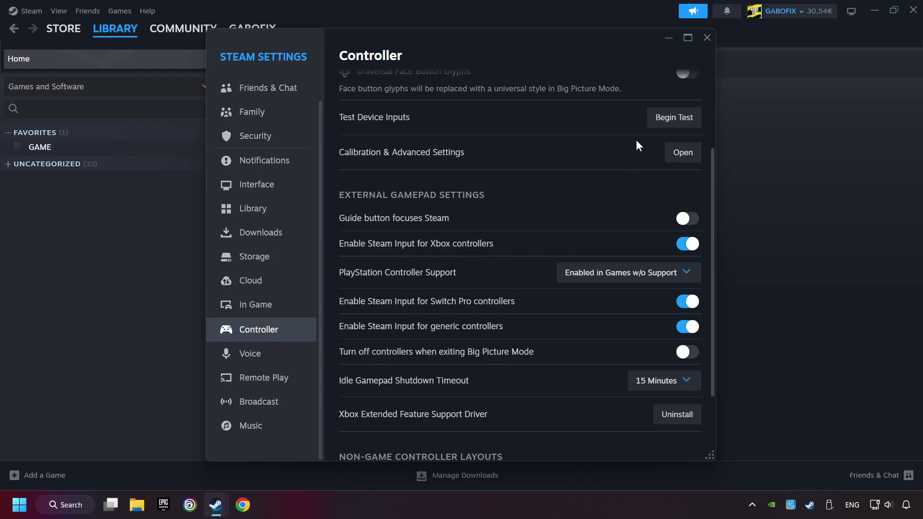
{"action": "left_click", "coordinate": [707, 39]}
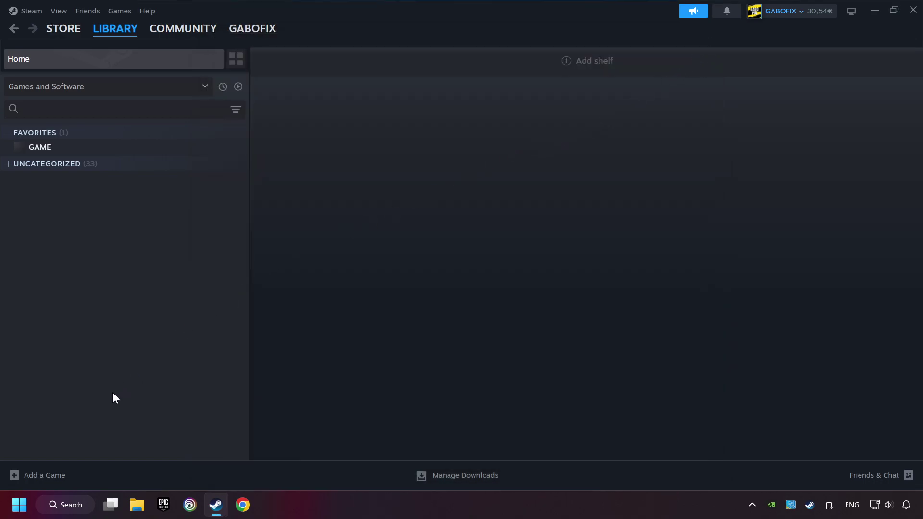
{"action": "left_click", "coordinate": [43, 478]}
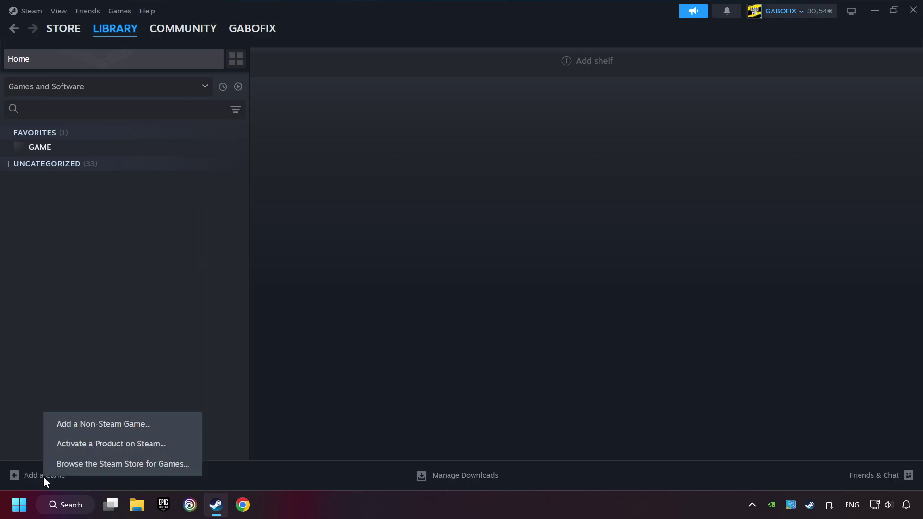
{"action": "left_click", "coordinate": [164, 426]}
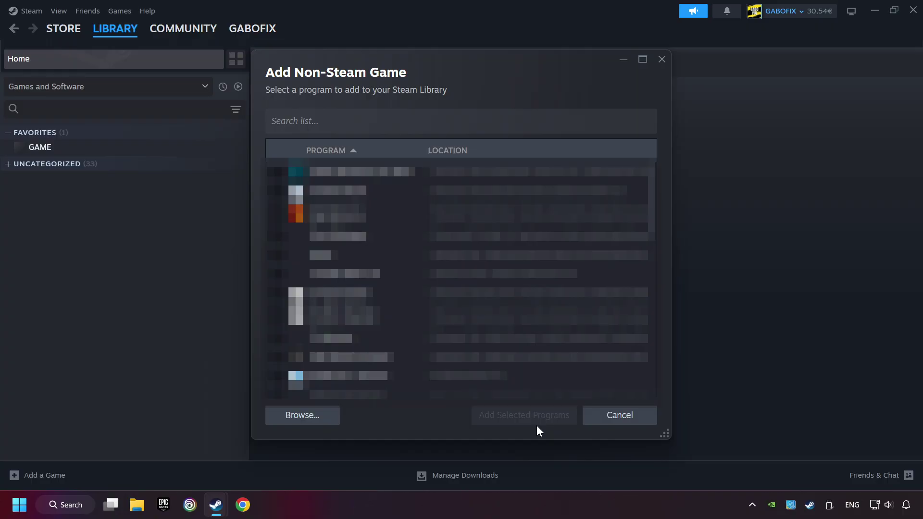
{"action": "left_click", "coordinate": [594, 417]}
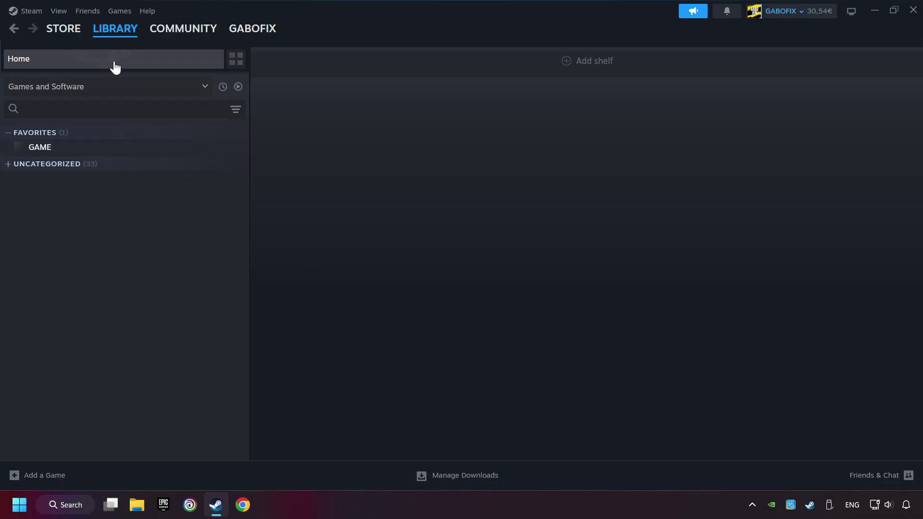
{"action": "mouse_move", "coordinate": [111, 37]}
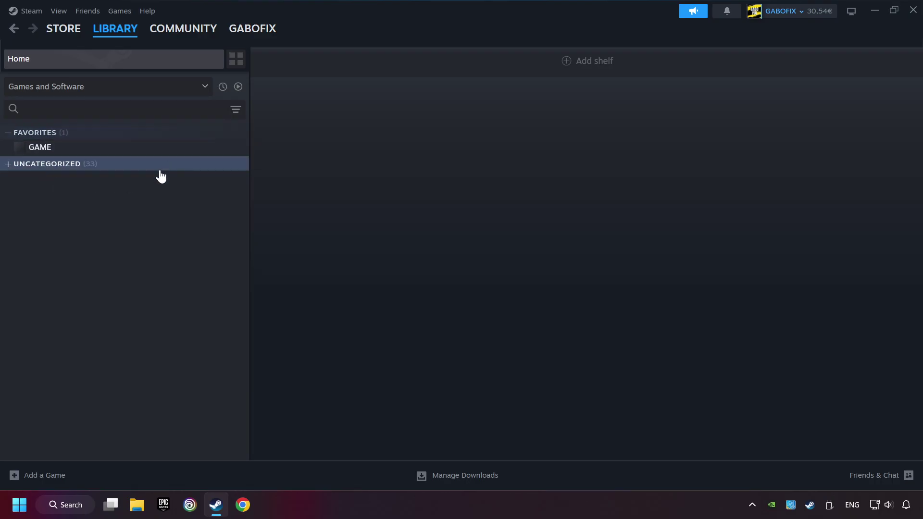
Step: Select GAME in the Steam library and open its Controller Layout settings
{"action": "left_click", "coordinate": [105, 155]}
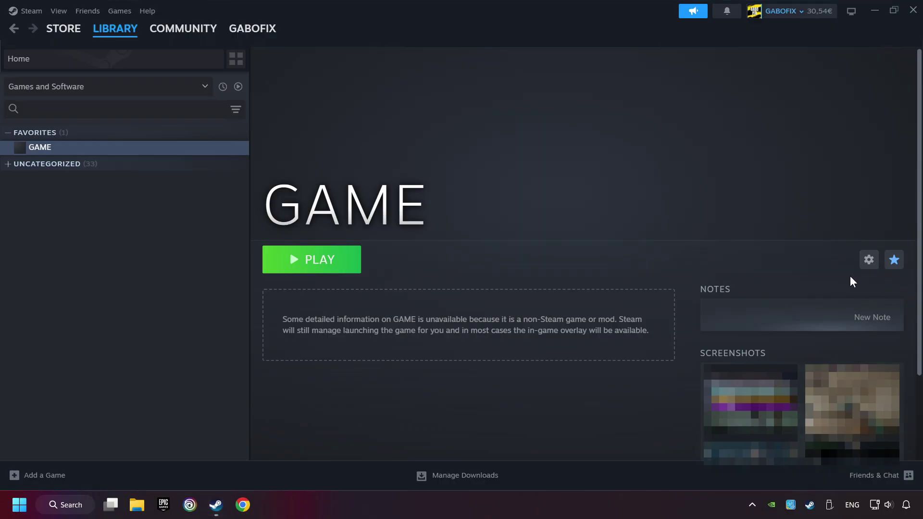
{"action": "left_click", "coordinate": [879, 282]}
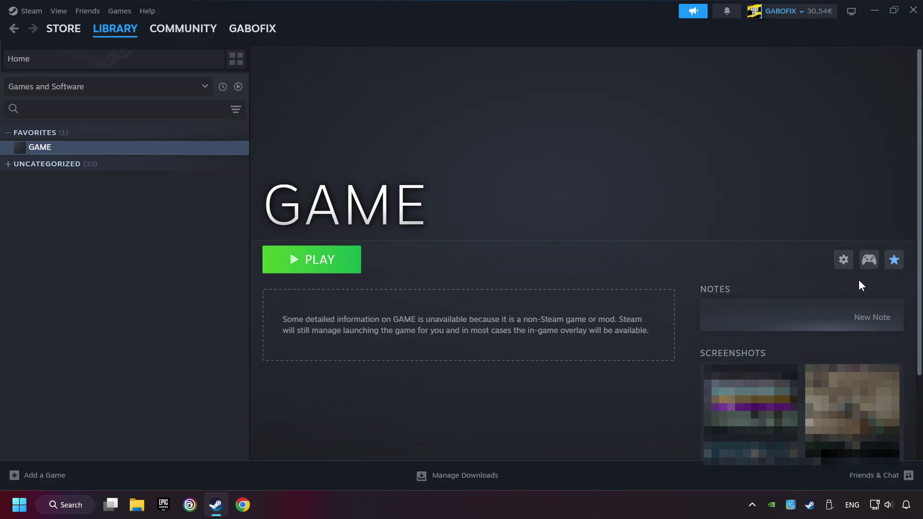
{"action": "left_click", "coordinate": [868, 262]}
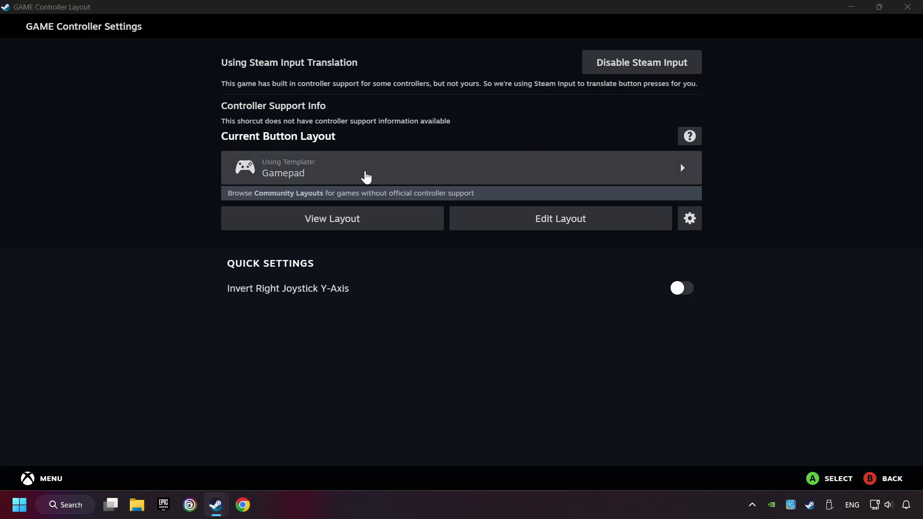
Step: Load the Gamepad template and review its Buttons, DPad, Triggers and Joysticks mappings
{"action": "left_click", "coordinate": [364, 175]}
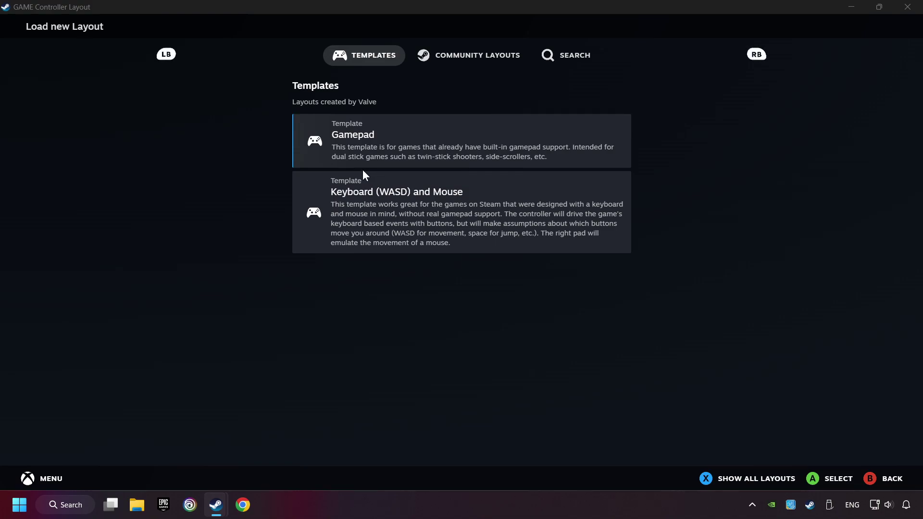
{"action": "left_click", "coordinate": [405, 139]}
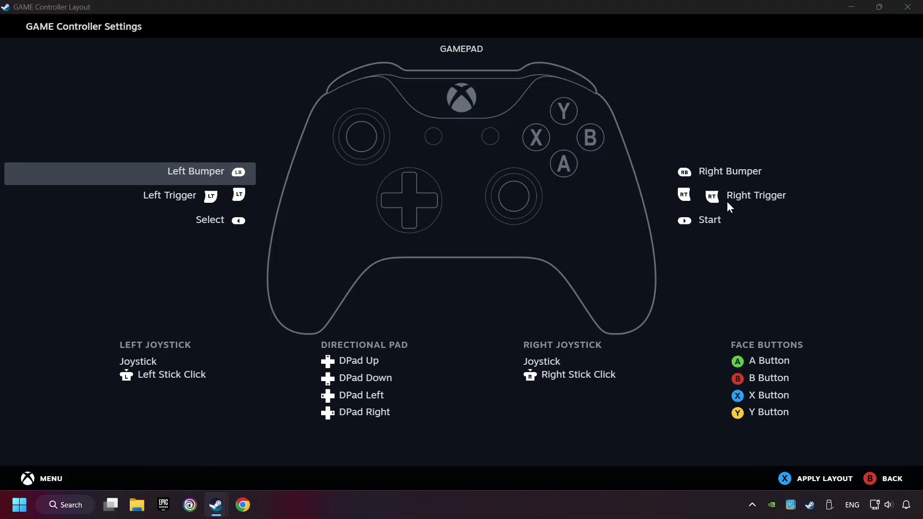
{"action": "left_click", "coordinate": [717, 172]}
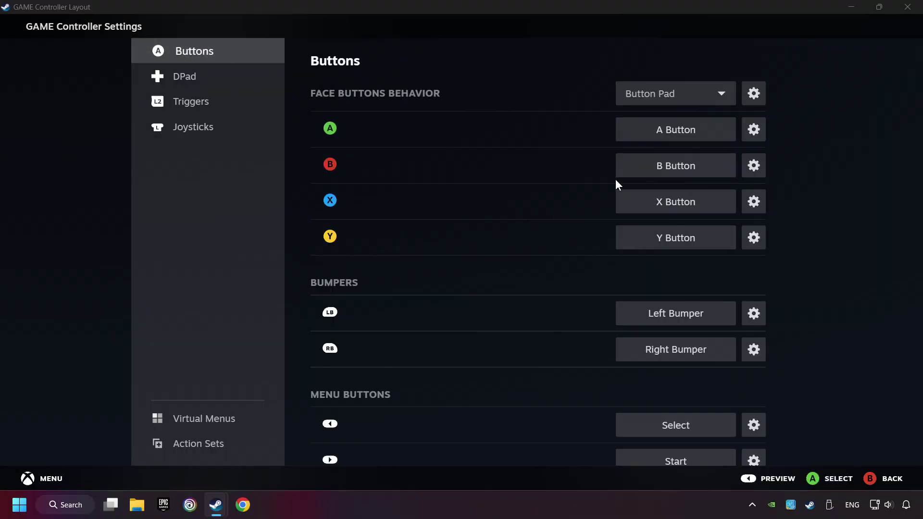
{"action": "scroll", "coordinate": [526, 182], "scroll_direction": "down", "scroll_amount": 1}
{"action": "scroll", "coordinate": [527, 192], "scroll_direction": "up", "scroll_amount": 1}
{"action": "left_click", "coordinate": [185, 81]}
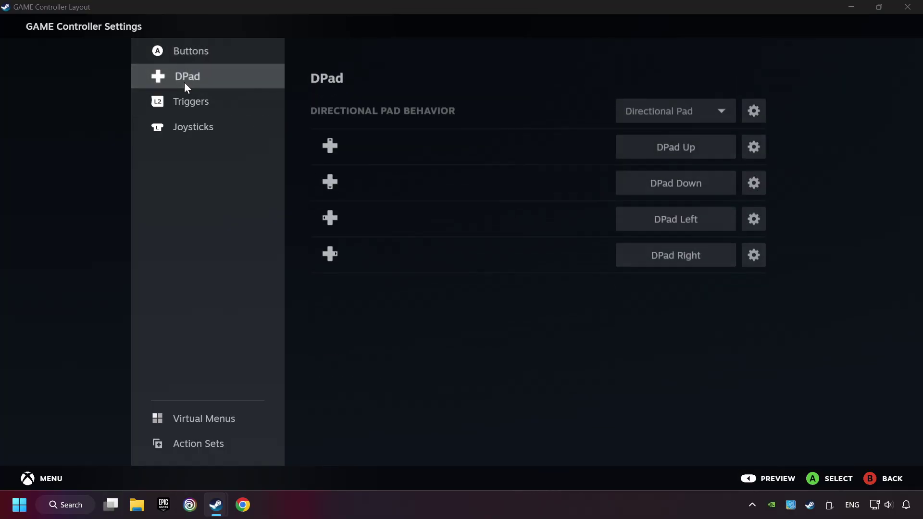
{"action": "left_click", "coordinate": [206, 101]}
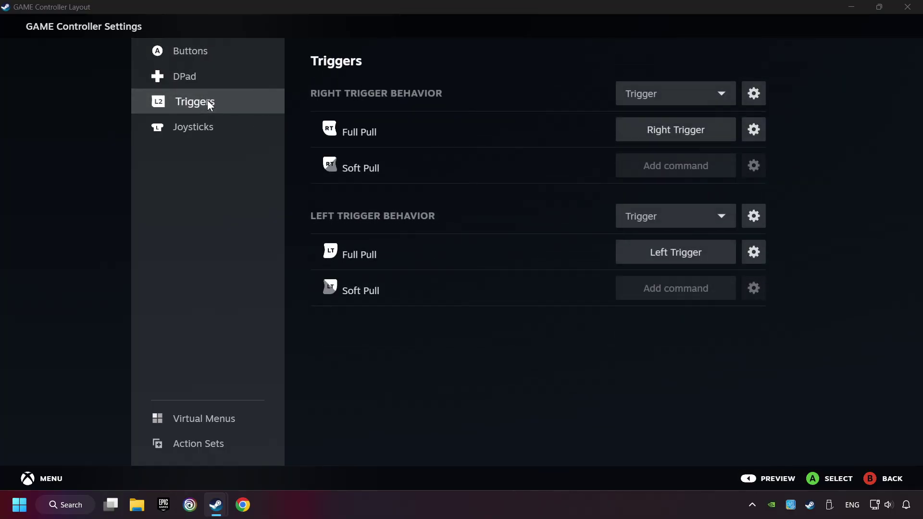
{"action": "left_click", "coordinate": [211, 124]}
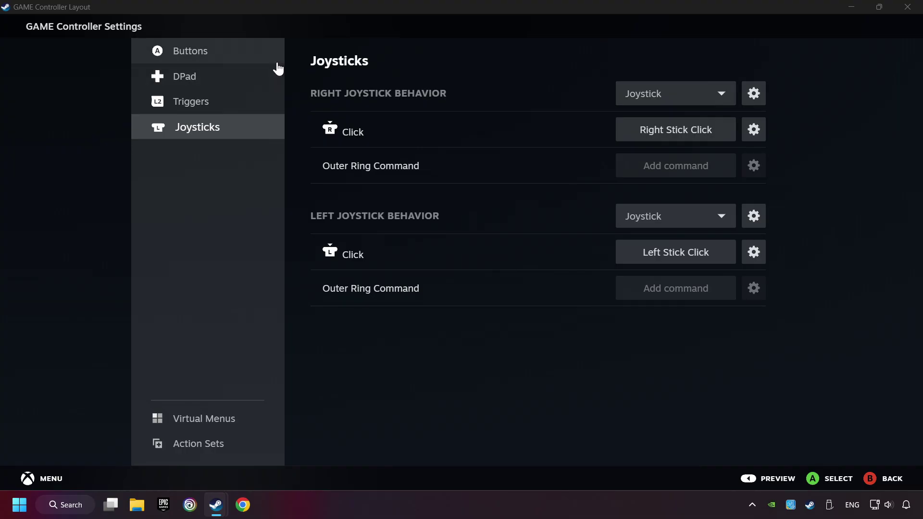
{"action": "left_click", "coordinate": [246, 56]}
{"action": "scroll", "coordinate": [491, 258], "scroll_direction": "down", "scroll_amount": 1}
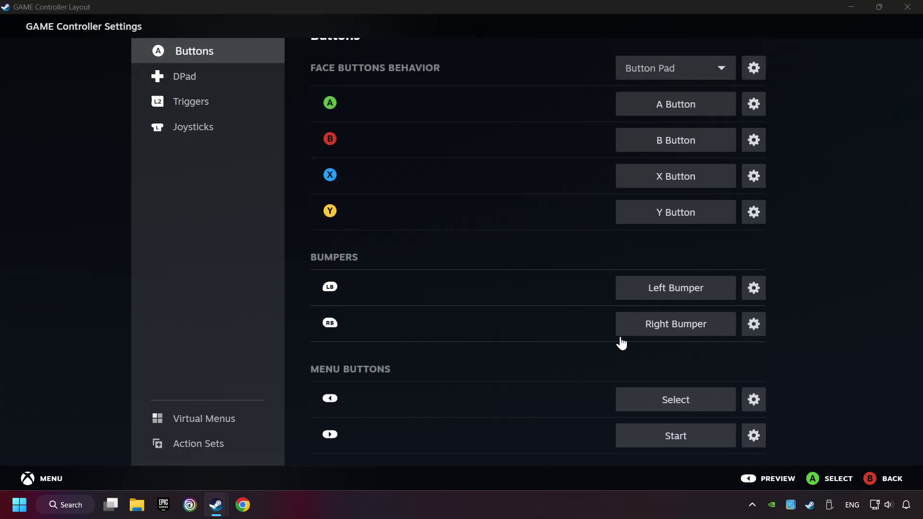
Step: Preview the Gamepad layout and apply it to GAME
{"action": "left_click", "coordinate": [769, 479]}
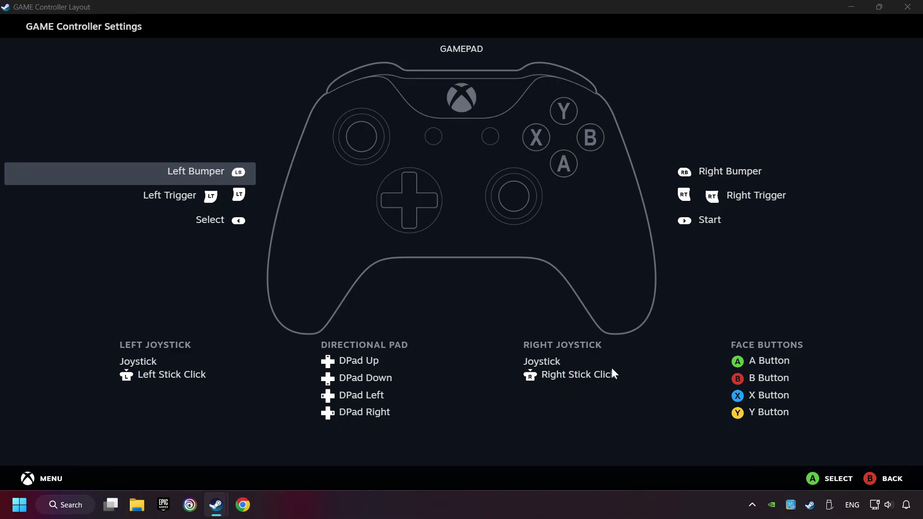
{"action": "left_click", "coordinate": [889, 479]}
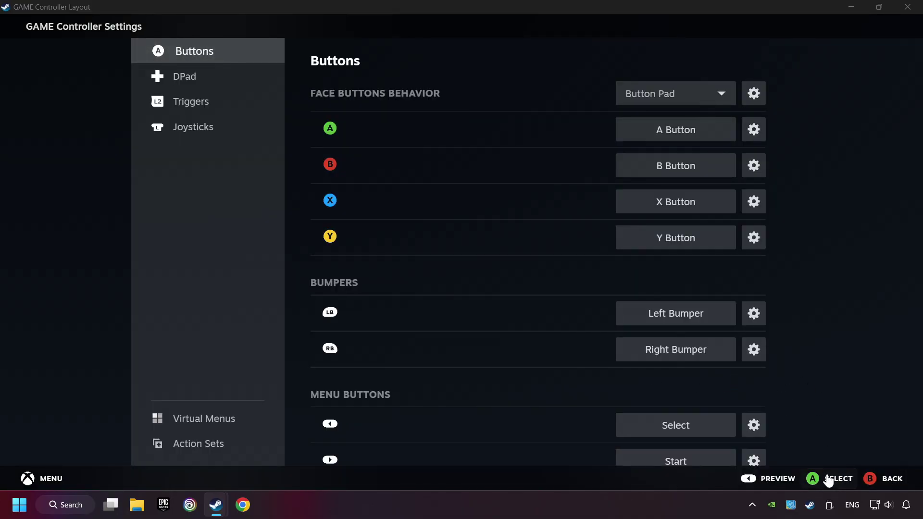
{"action": "left_click", "coordinate": [768, 480]}
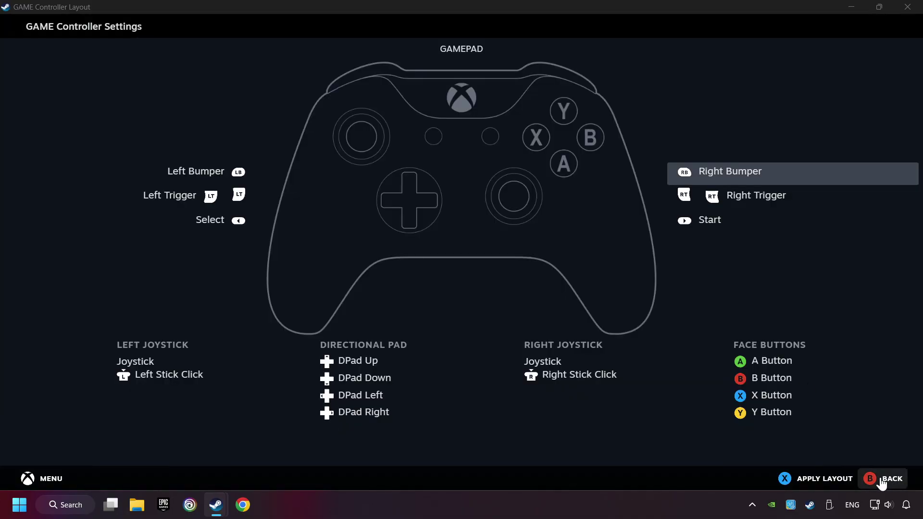
{"action": "left_click", "coordinate": [810, 480]}
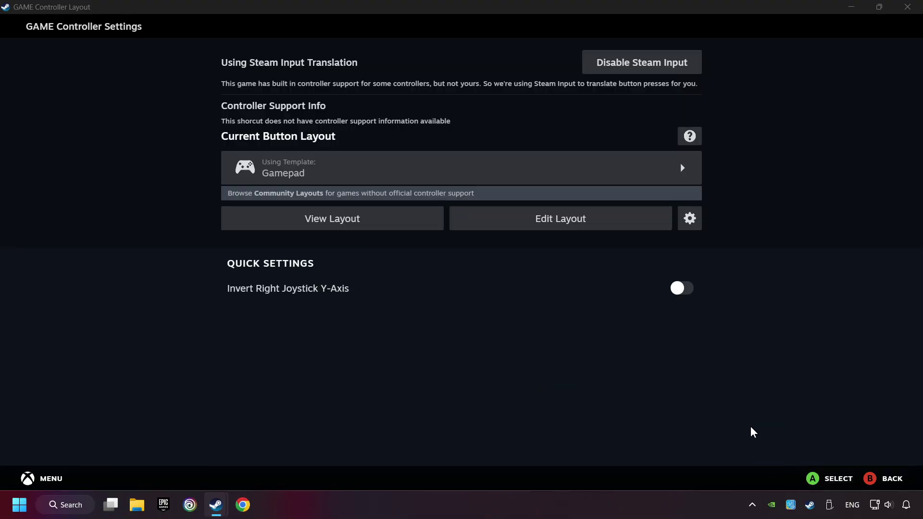
Step: Leave Controller Settings with the Gamepad layout applied, returning to GAME's library page
{"action": "left_click", "coordinate": [871, 480]}
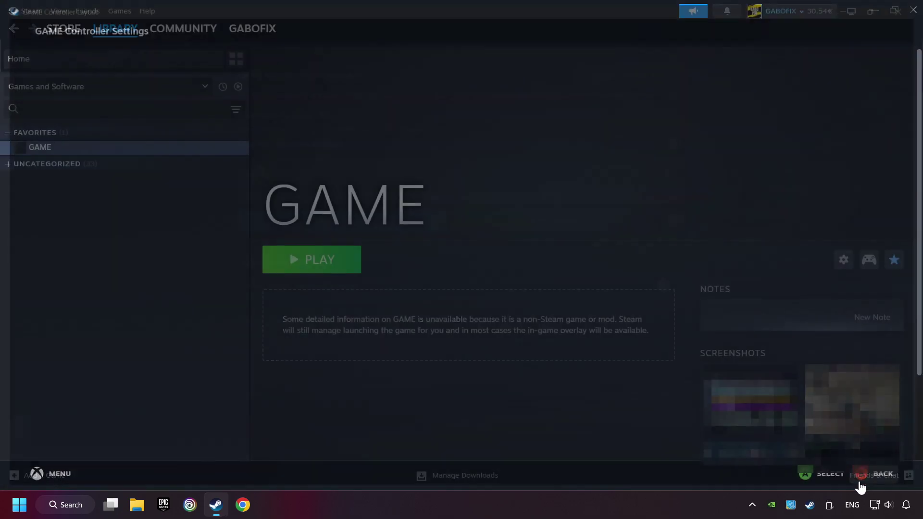